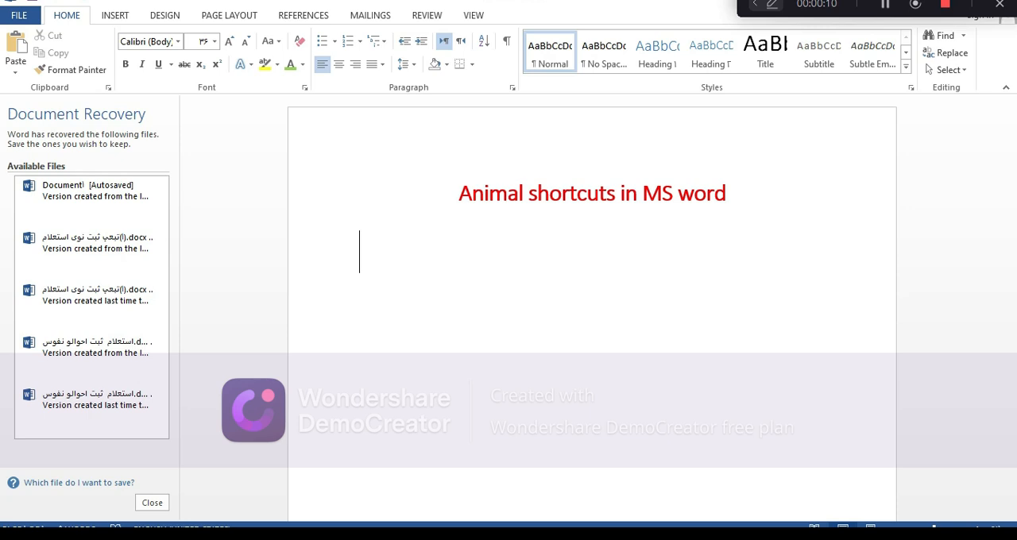
# Step: Insert a buffalo symbol from Unicode code 1f403 at the start of the line below the title
pyautogui.write('1')
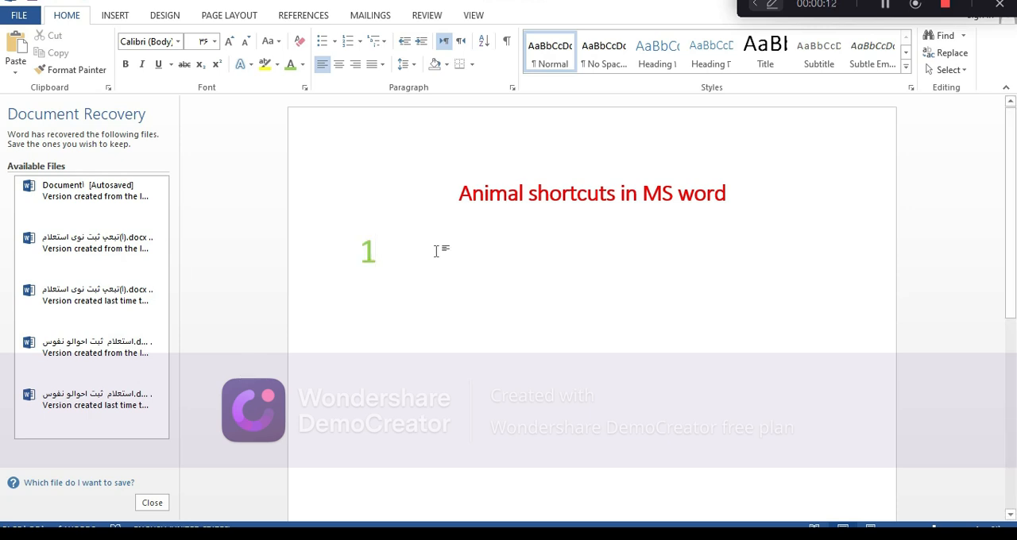
pyautogui.write('f40')
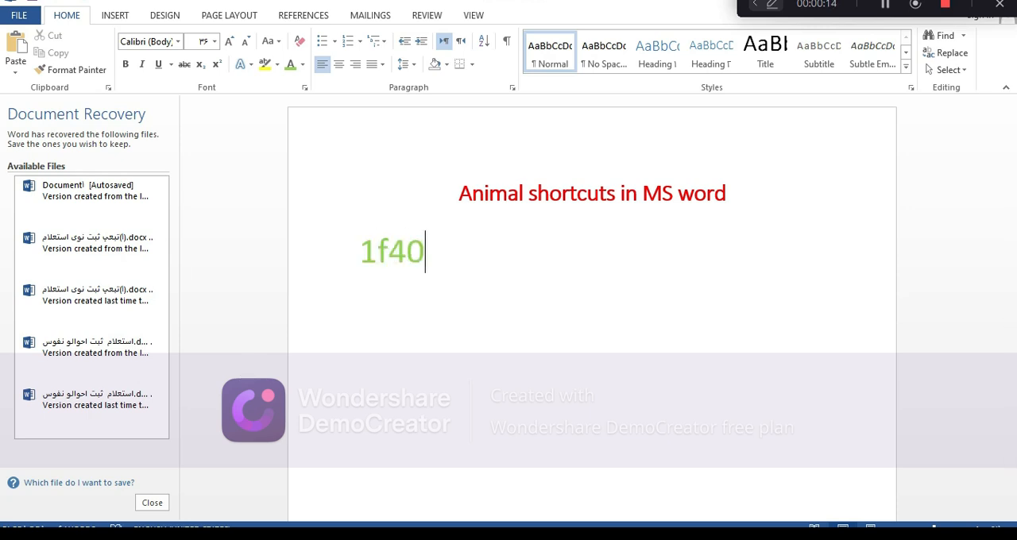
pyautogui.write('3')
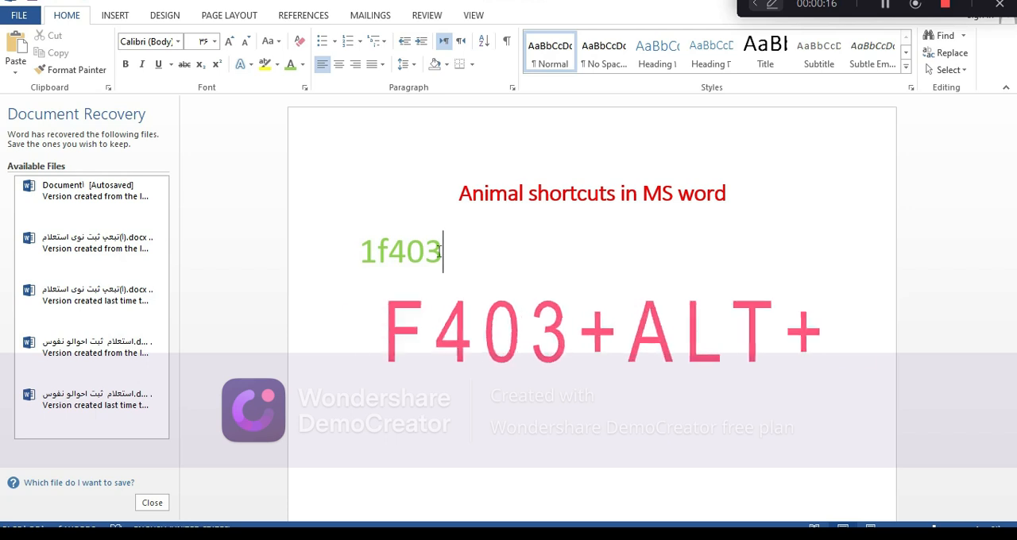
pyautogui.hotkey('alt', 'x')
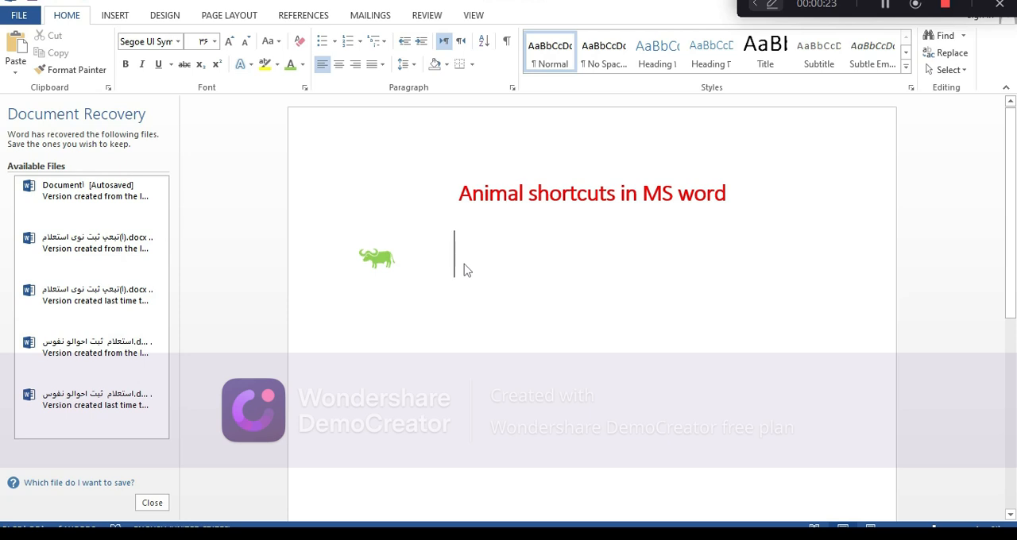
# Step: Add a rabbit symbol from code 1f407 and a rat symbol from code 1f400 after the buffalo
pyautogui.write('1f407')
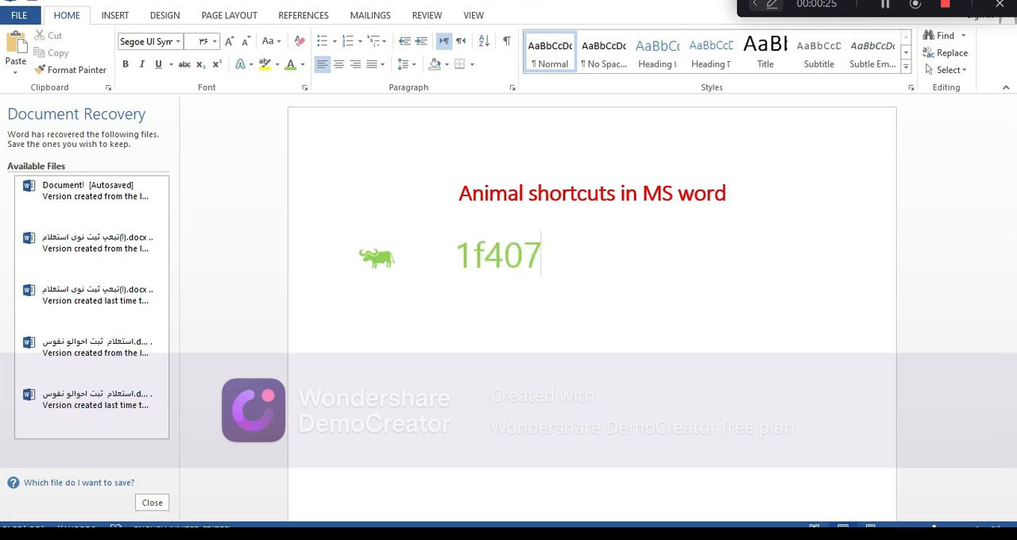
pyautogui.hotkey('alt', 'x')
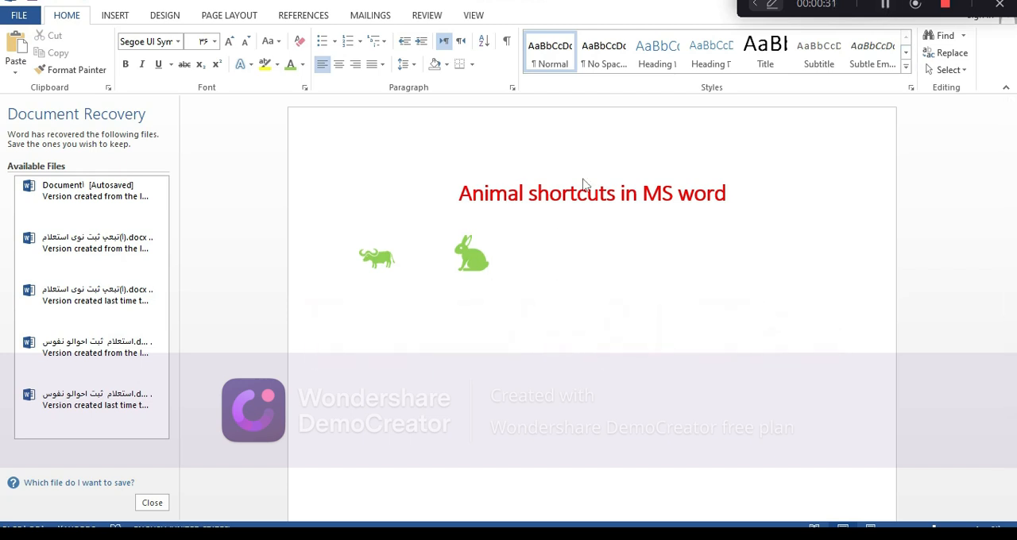
pyautogui.write('1f4')
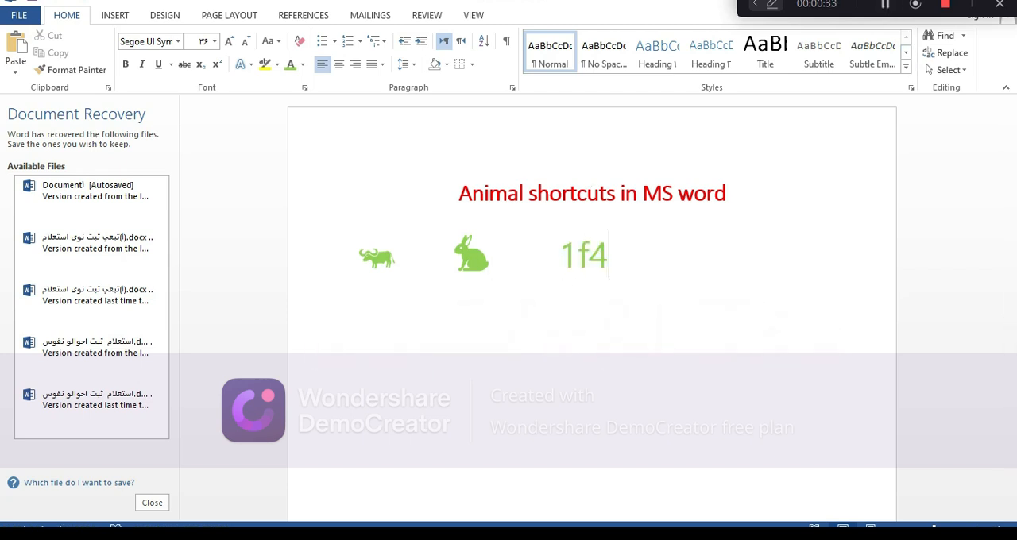
pyautogui.write('00')
pyautogui.hotkey('alt', 'x')
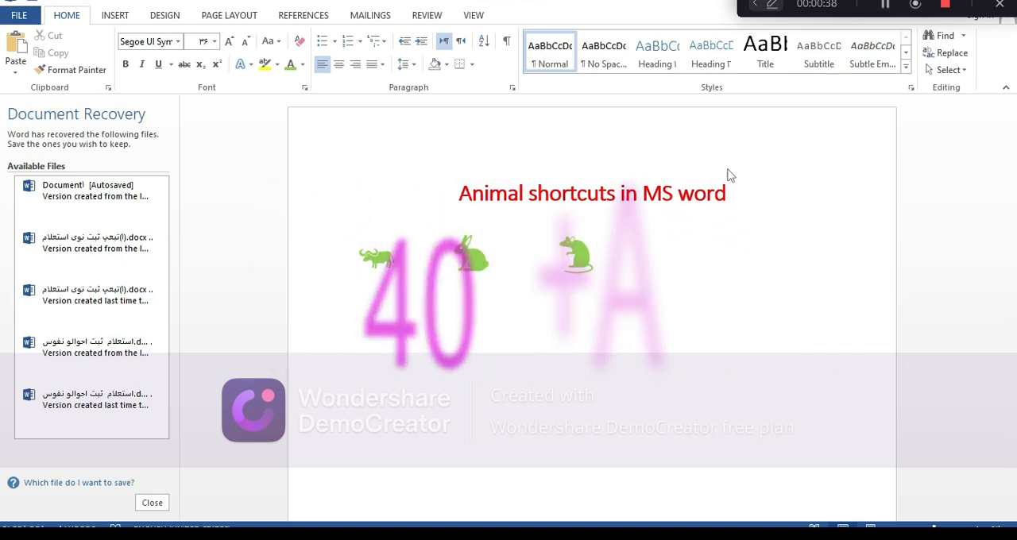
# Step: Complete the first row with a mouse symbol converted from Unicode code 1f401
pyautogui.write('1f')
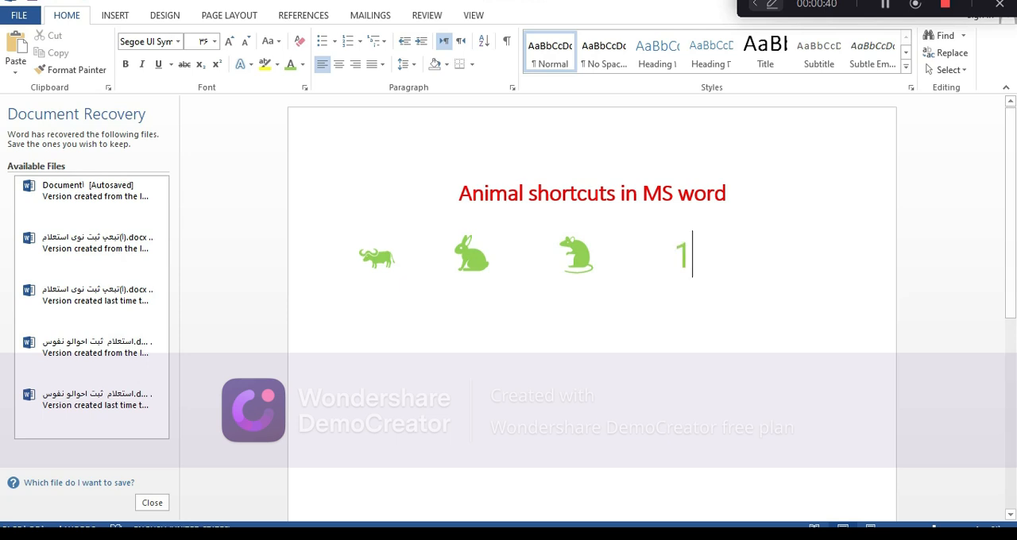
pyautogui.write('40')
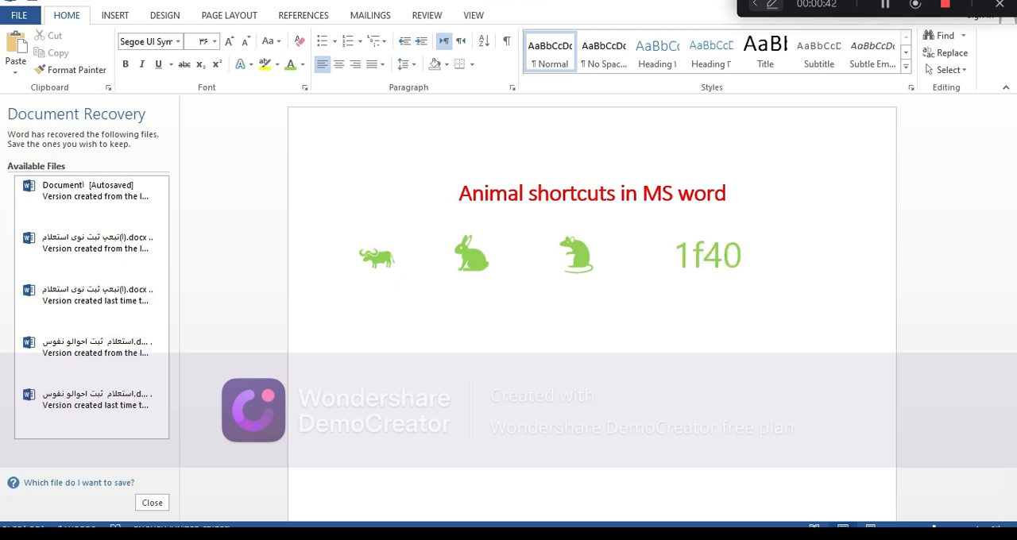
pyautogui.write('1')
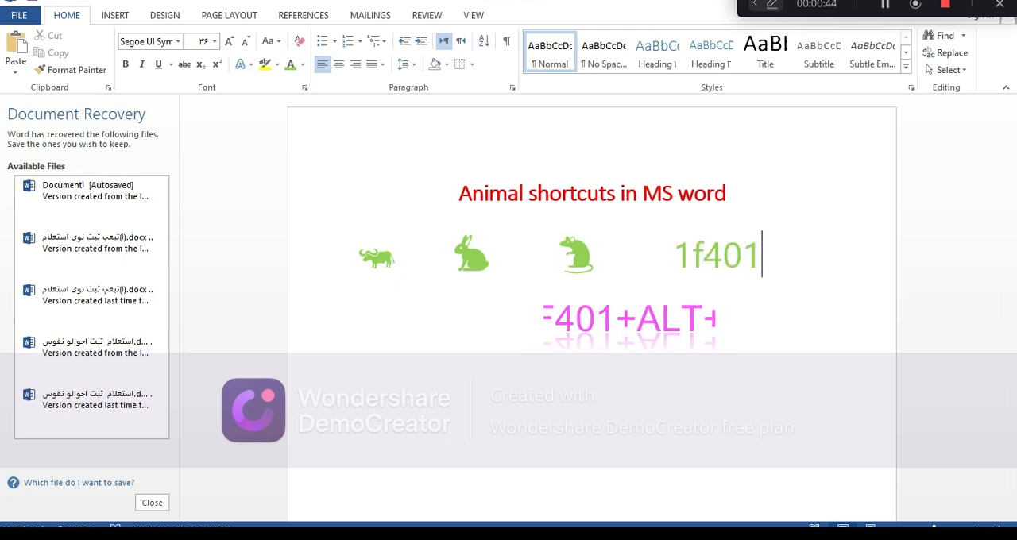
pyautogui.hotkey('alt', 'x')
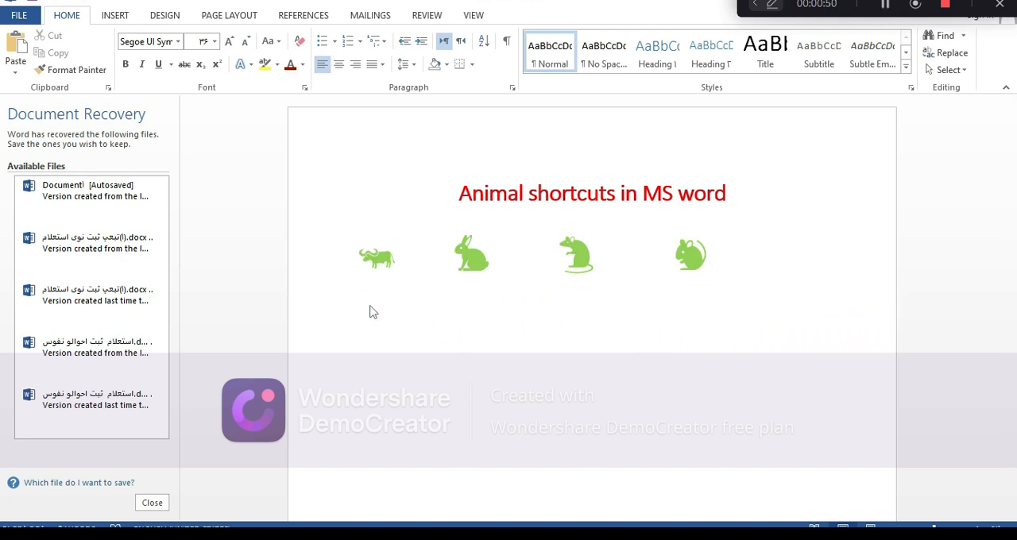
# Step: Start the second row with a camel symbol converted from Unicode code 1f42a
pyautogui.click(370, 303)
pyautogui.write('1')
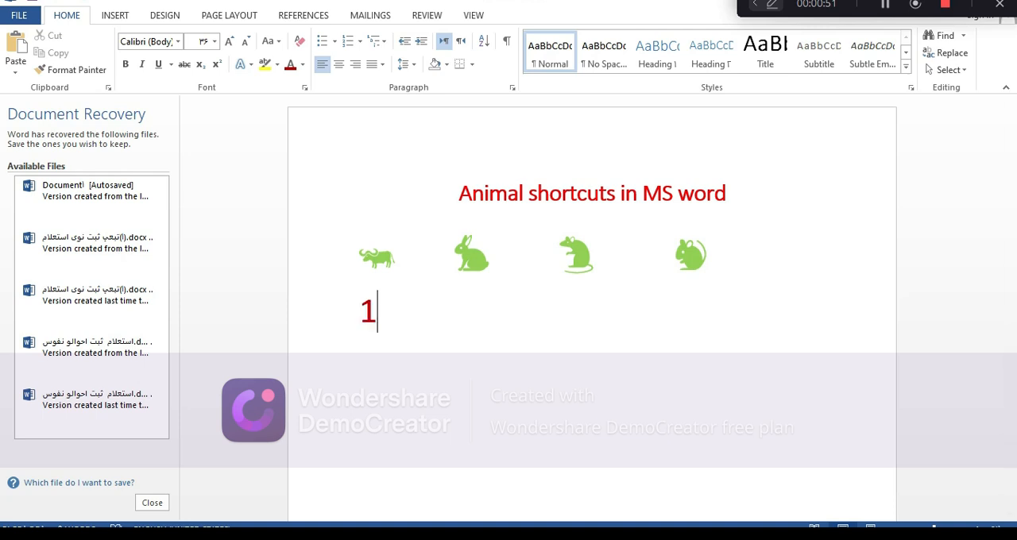
pyautogui.write('f42')
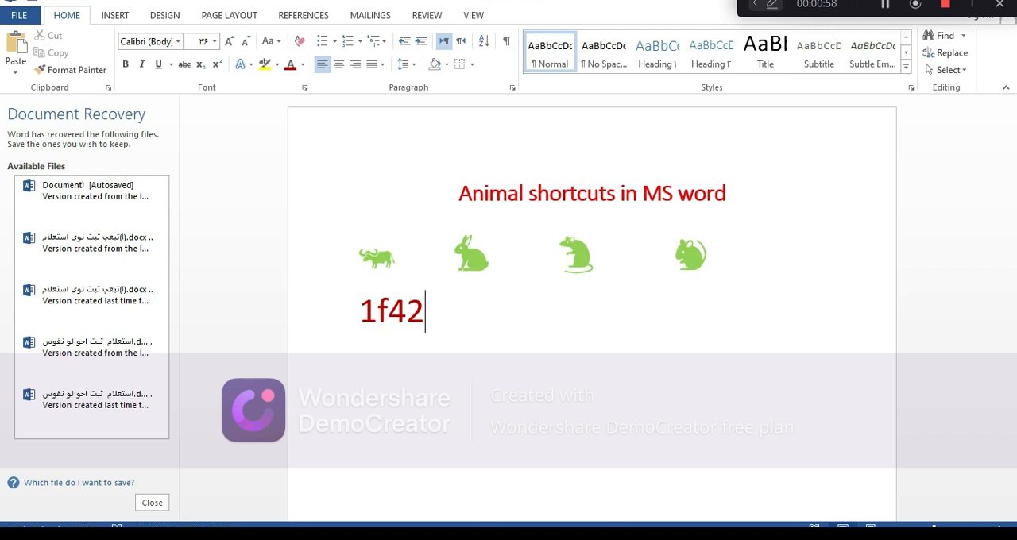
pyautogui.write('a')
pyautogui.hotkey('alt', 'x')
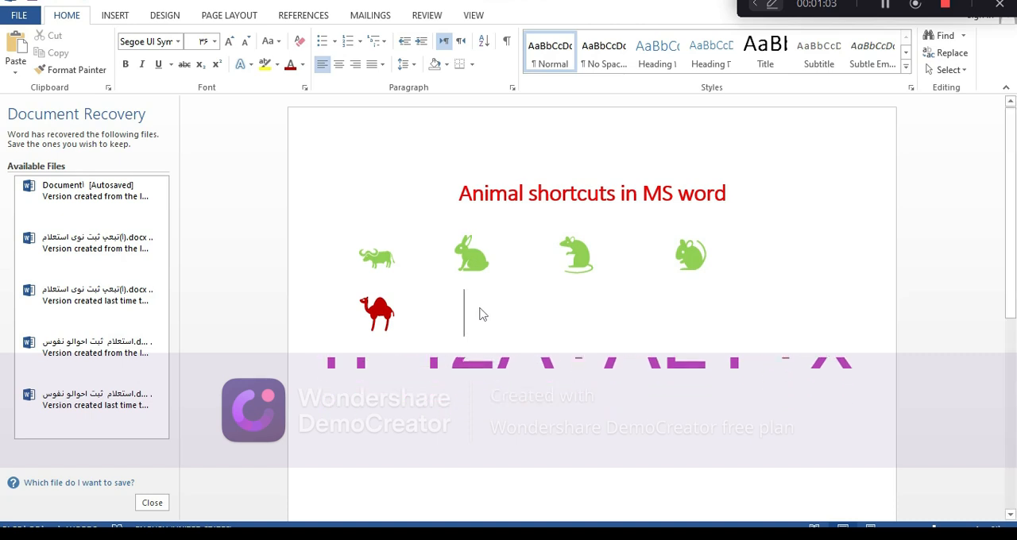
# Step: Add a pig symbol from code 1f416 and a dog symbol from code 1f415 beside the camel
pyautogui.write('1f')
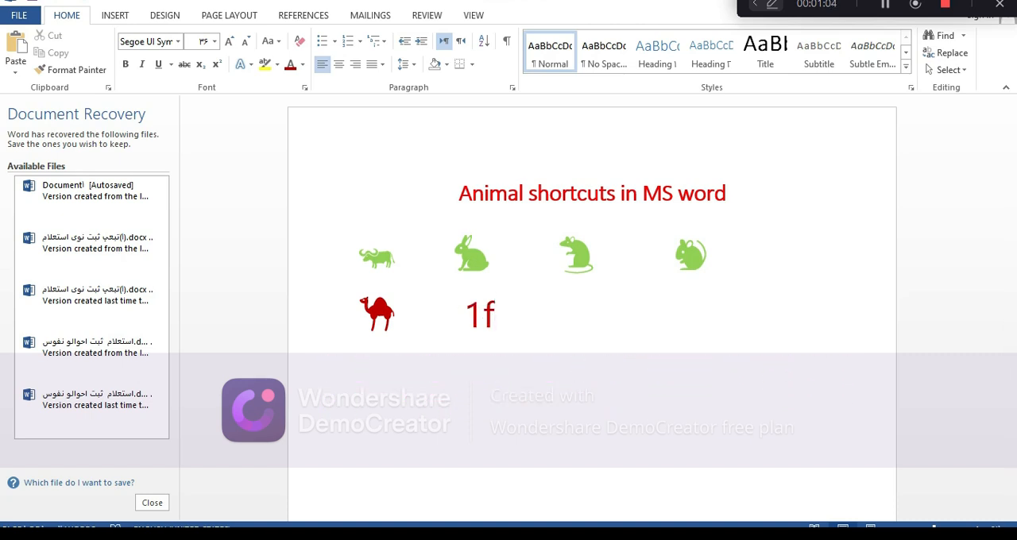
pyautogui.write('416')
pyautogui.hotkey('alt', 'x')
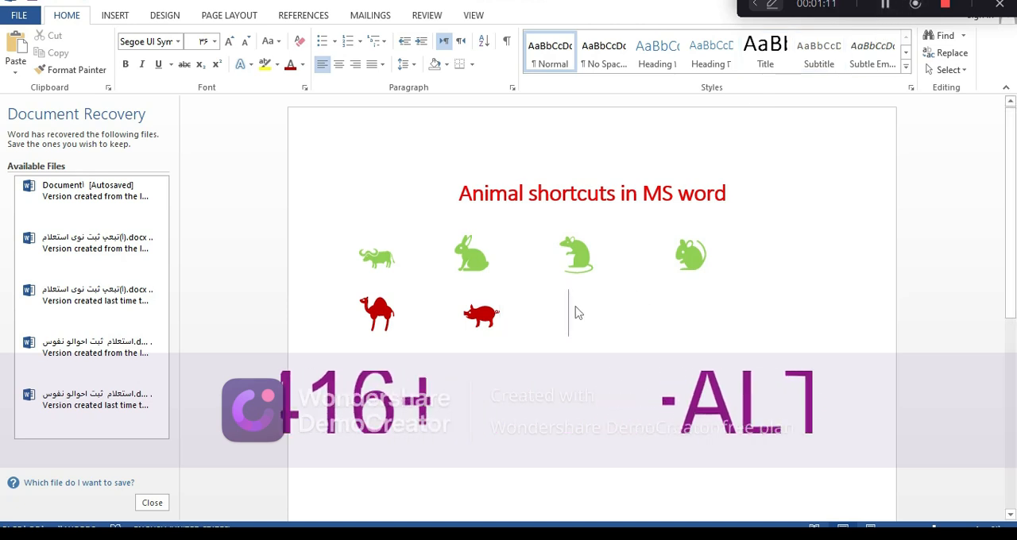
pyautogui.write('1f')
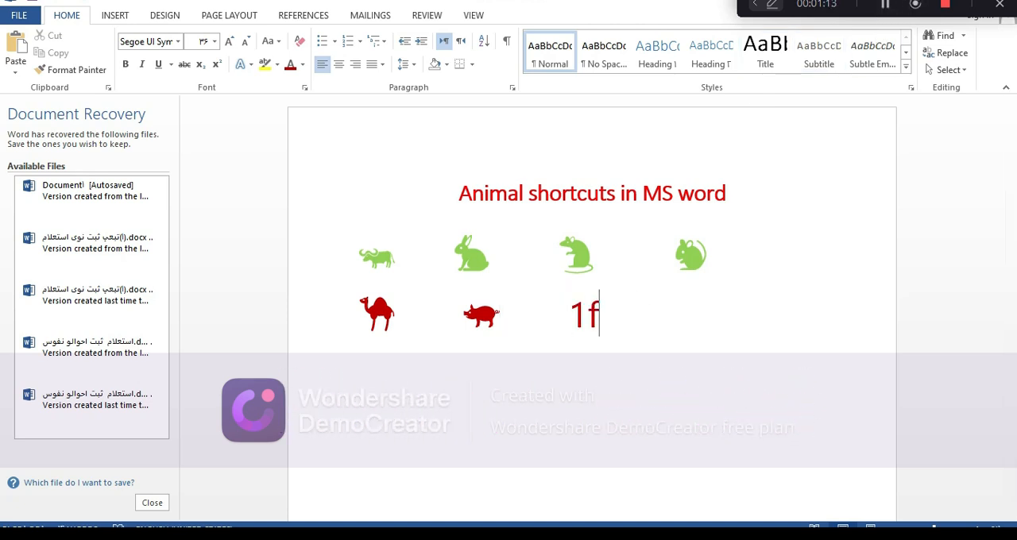
pyautogui.write('415')
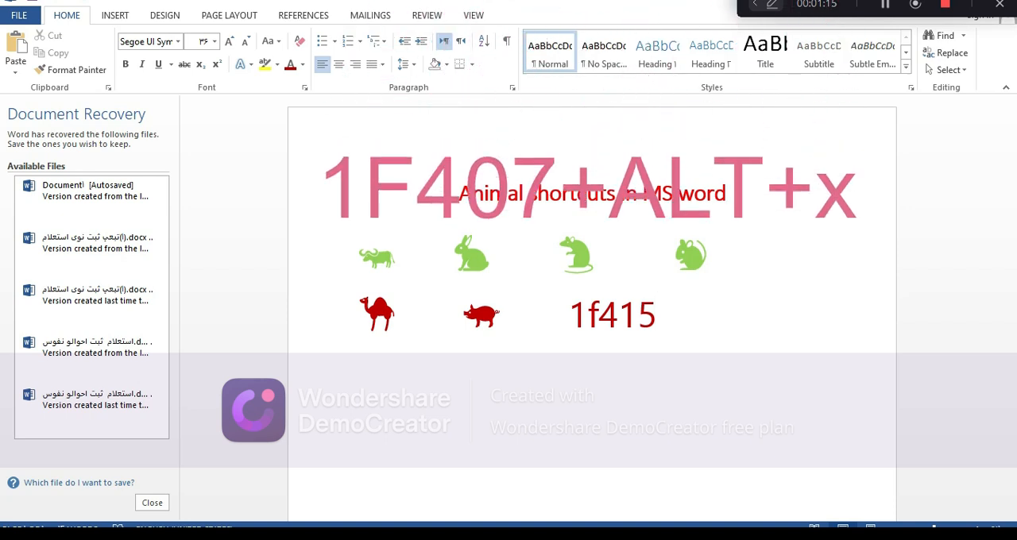
pyautogui.hotkey('alt', 'x')
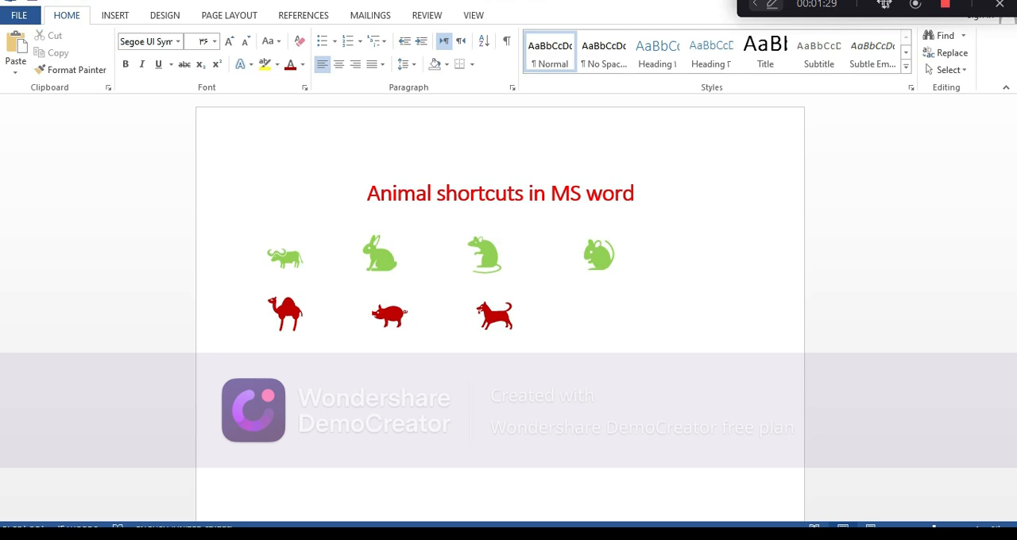
# Step: Place a monkey symbol after the dog by converting Unicode code 1f412
pyautogui.click(602, 326)
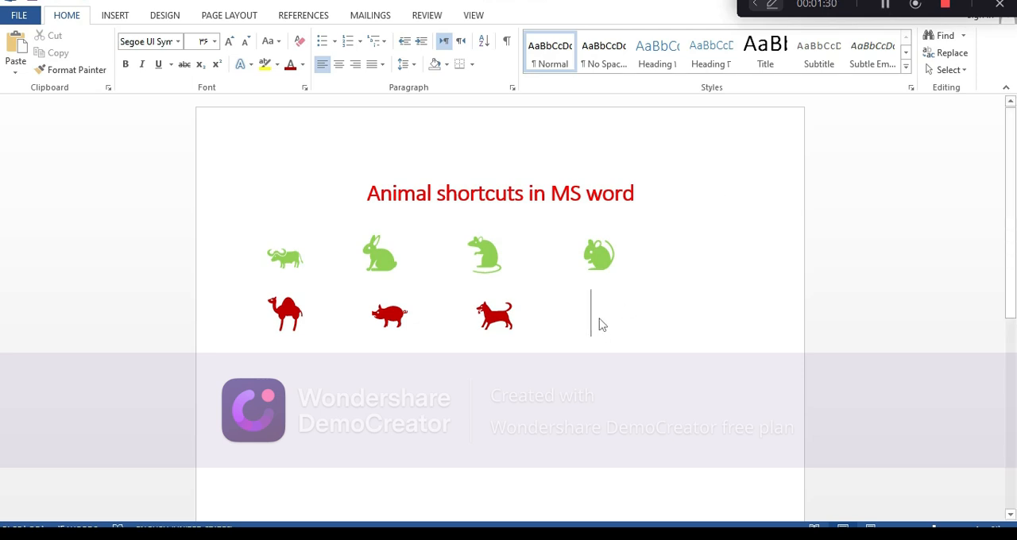
pyautogui.write('1f')
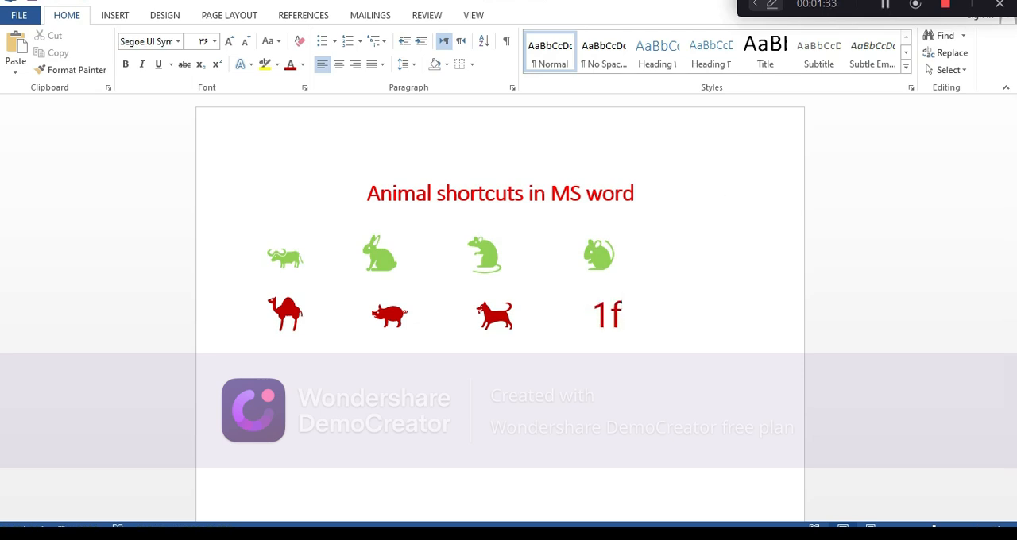
pyautogui.write('412')
pyautogui.hotkey('alt', 'x')
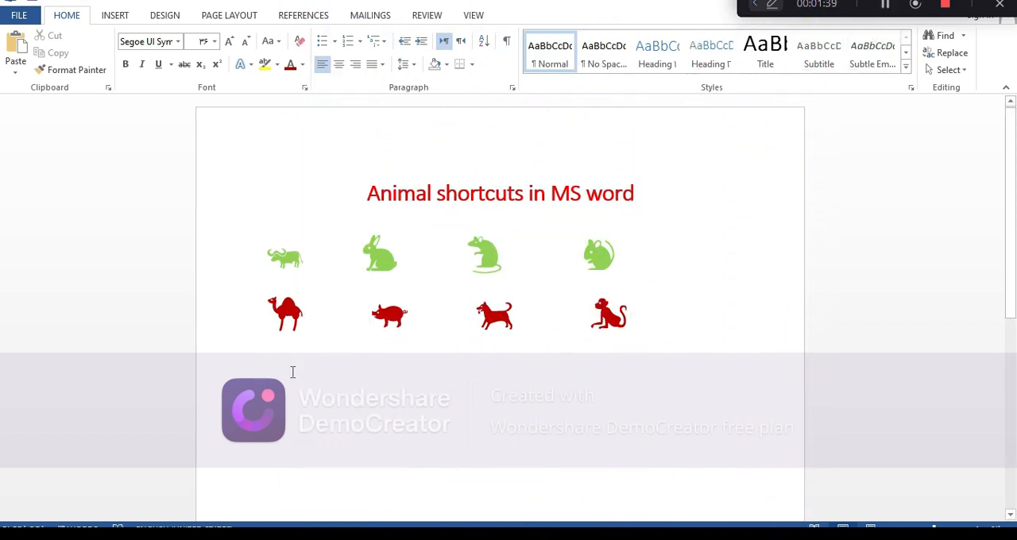
# Step: Begin the third row with a tiger symbol from code 1f405 and a horse symbol from code 1f40e
pyautogui.write('1f405')
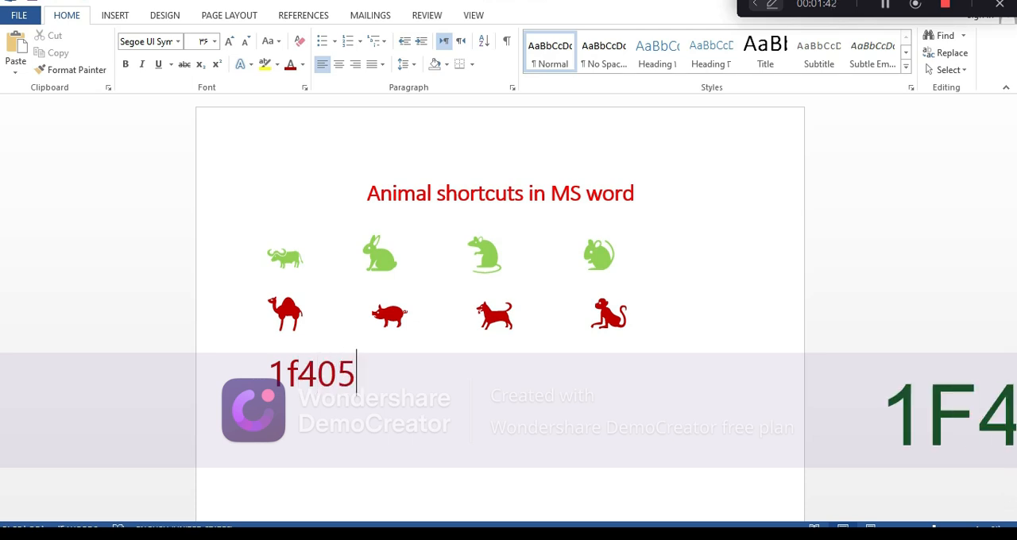
pyautogui.hotkey('alt', 'x')
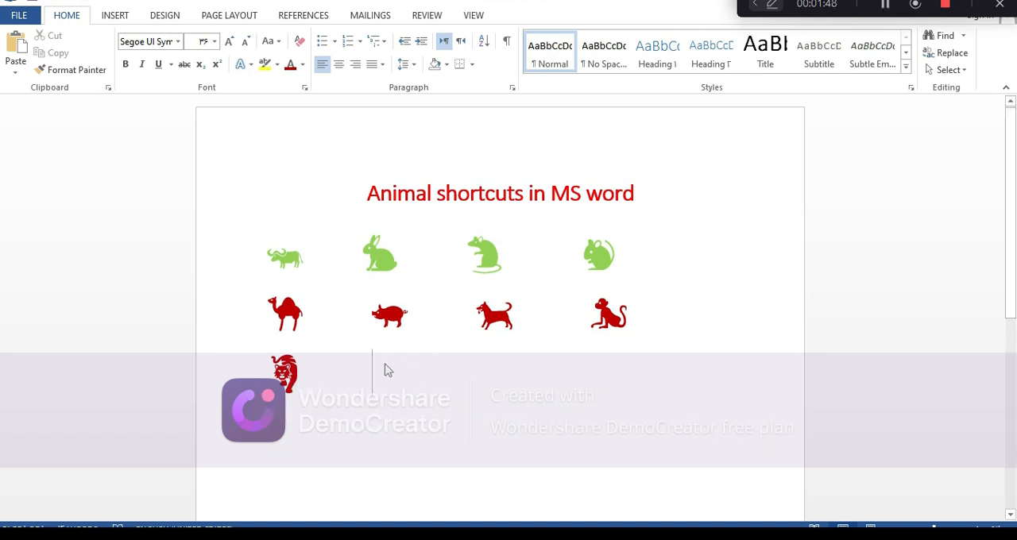
pyautogui.write('1f40e')
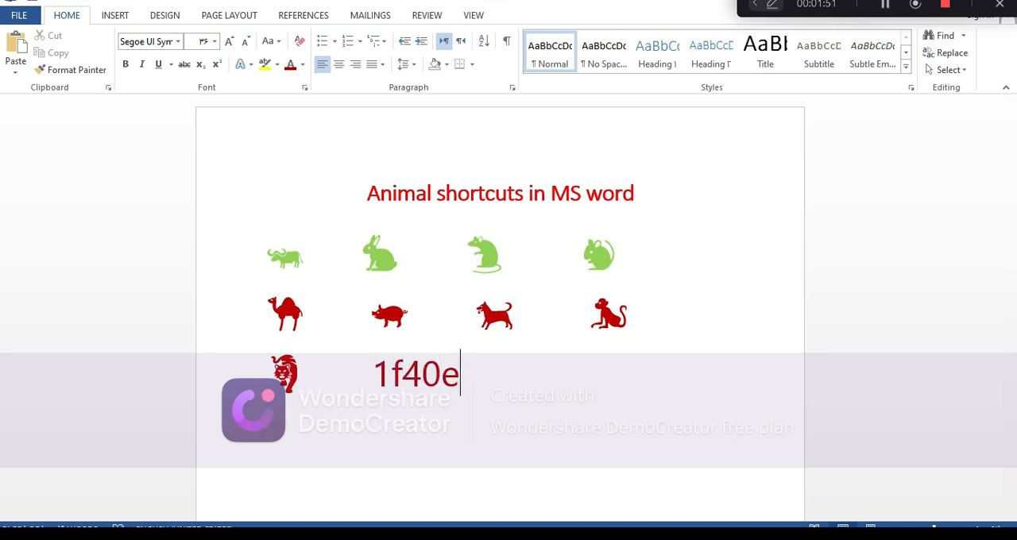
pyautogui.hotkey('alt', 'x')
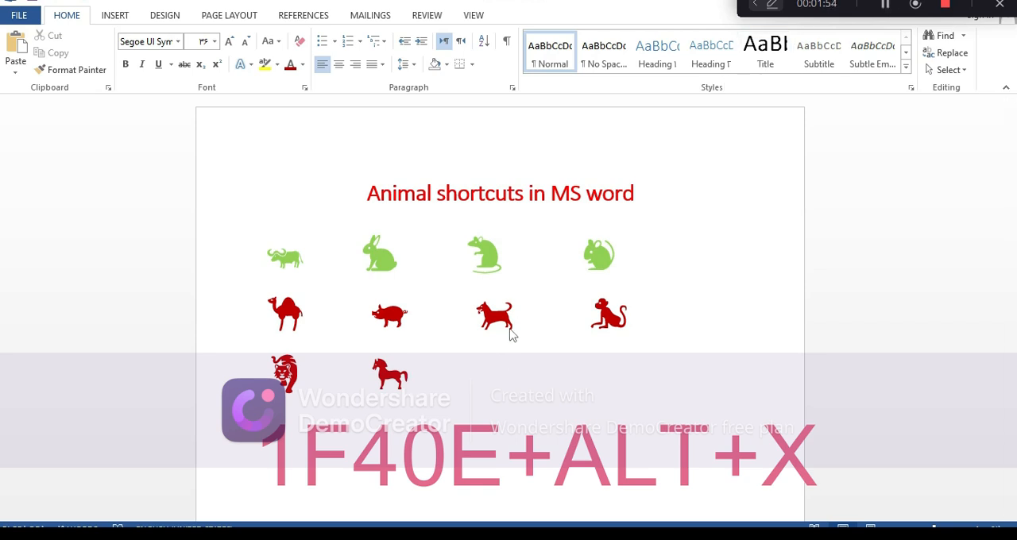
# Step: Insert a leopard symbol one tab after the horse by converting Unicode code 1f406
pyautogui.press('Tab')
pyautogui.write('1f')
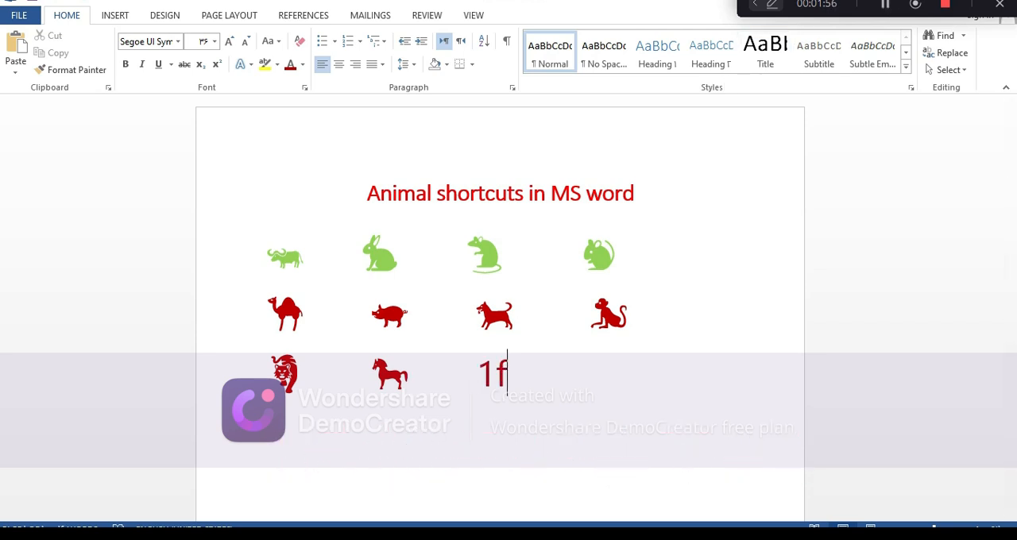
pyautogui.write('406')
pyautogui.hotkey('alt', 'x')
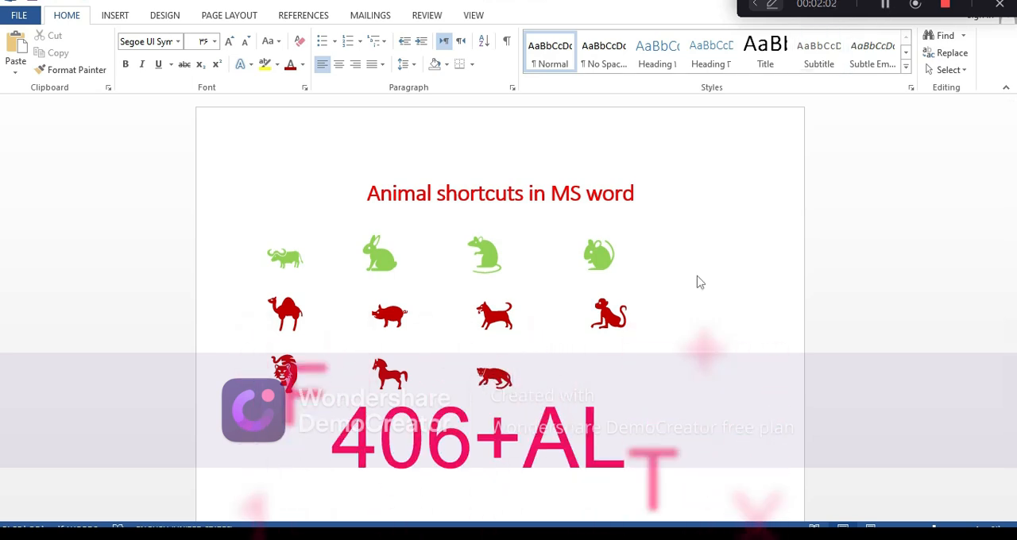
# Step: Finish the third row with a penguin symbol converted from Unicode code 1f427
pyautogui.click(587, 363)
pyautogui.write('1')
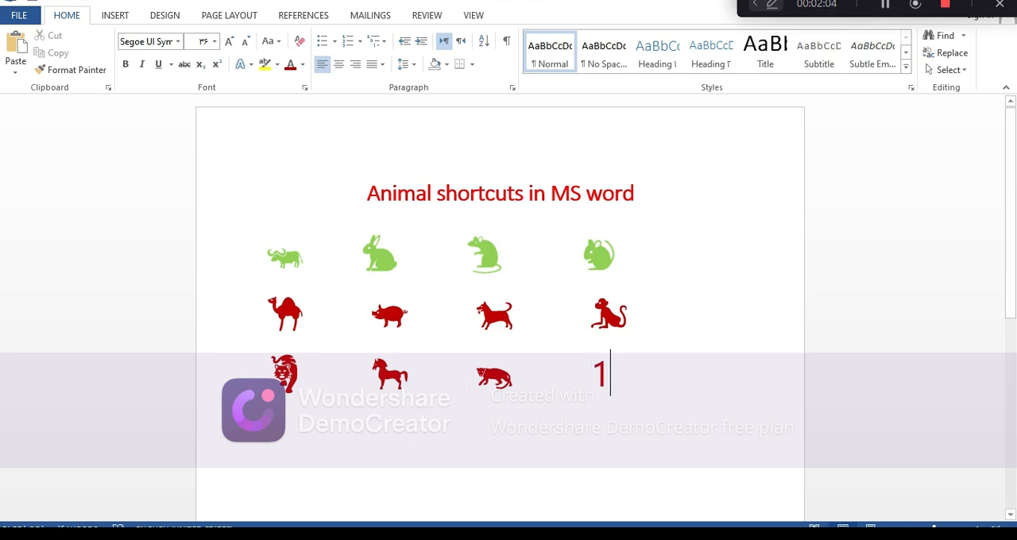
pyautogui.write('f42')
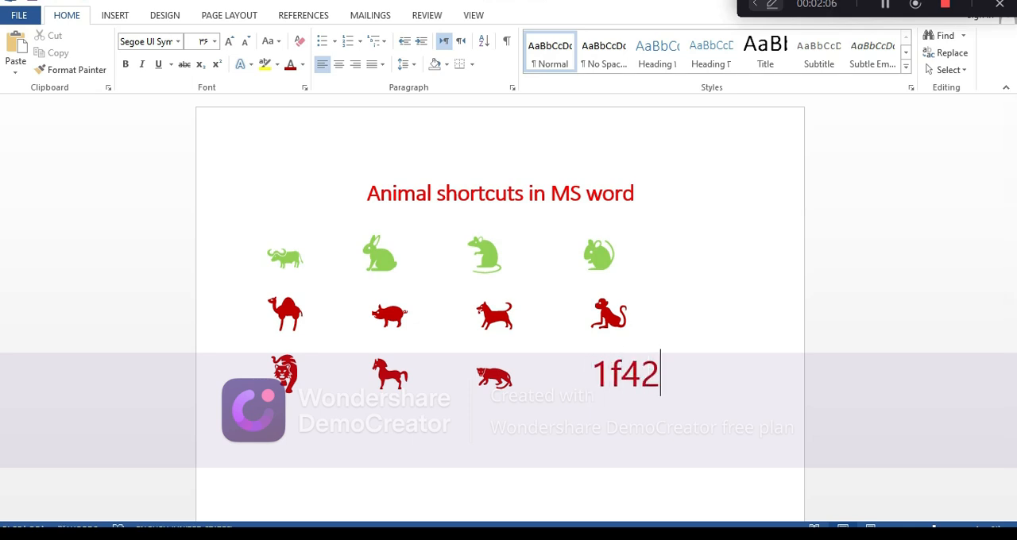
pyautogui.write('7')
pyautogui.hotkey('alt', 'x')
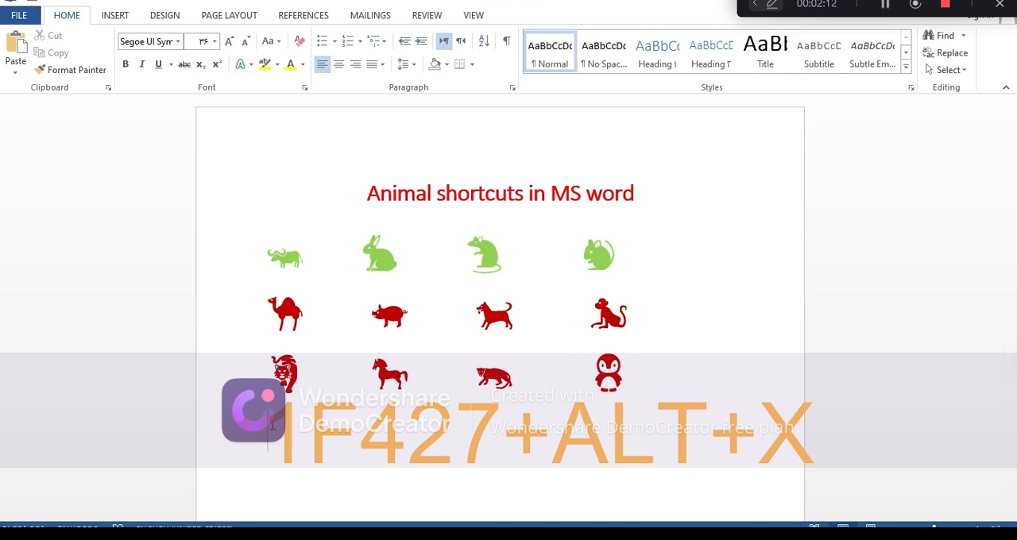
# Step: Start the fourth row with a hatching chick symbol converted from Unicode code 1f423
pyautogui.write('1f')
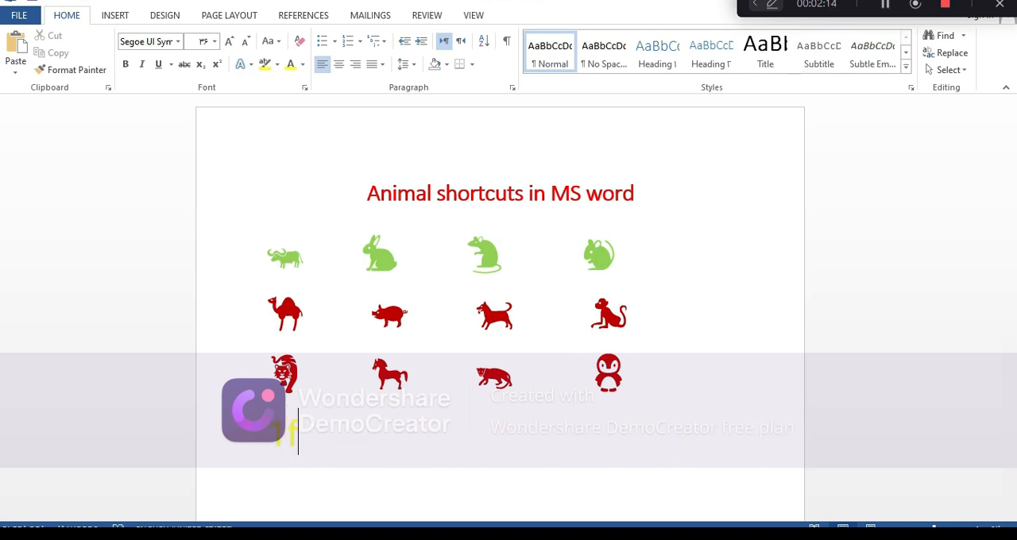
pyautogui.write('423')
pyautogui.hotkey('alt', 'x')
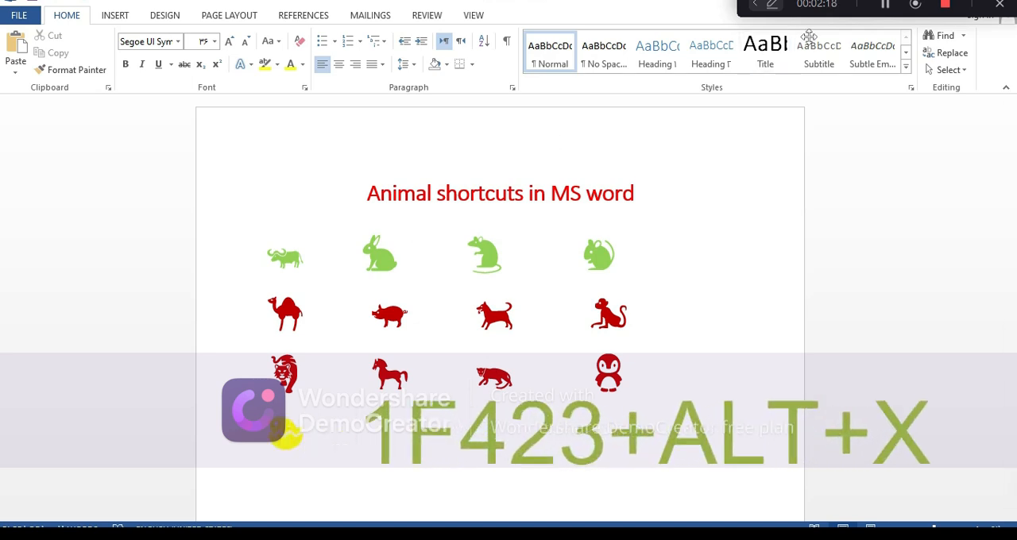
pyautogui.click(884, 6)
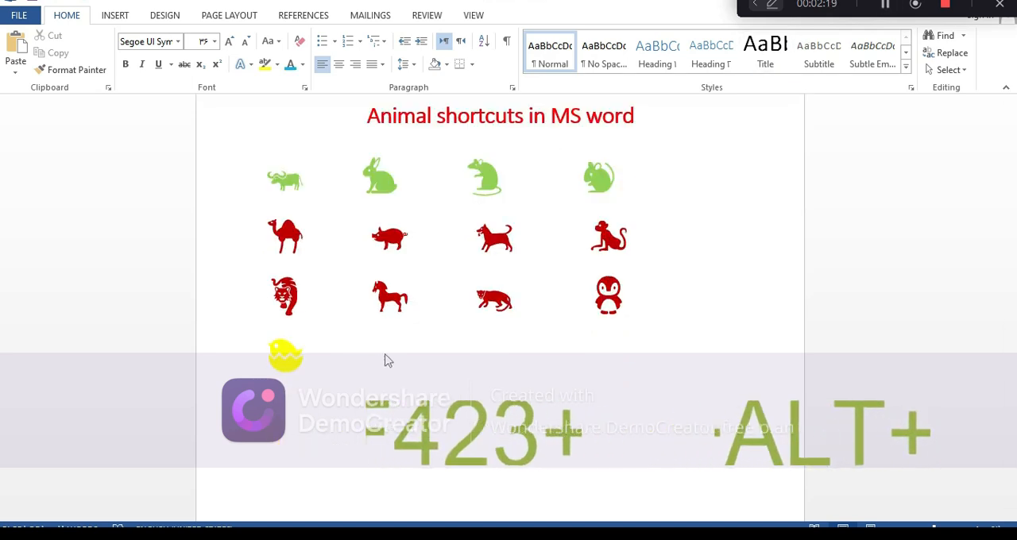
# Step: Continue the fourth row with a chicken symbol from Unicode code 1f414 and a front-facing chick symbol from code 1f425
pyautogui.press('Tab')
pyautogui.write('1f414')
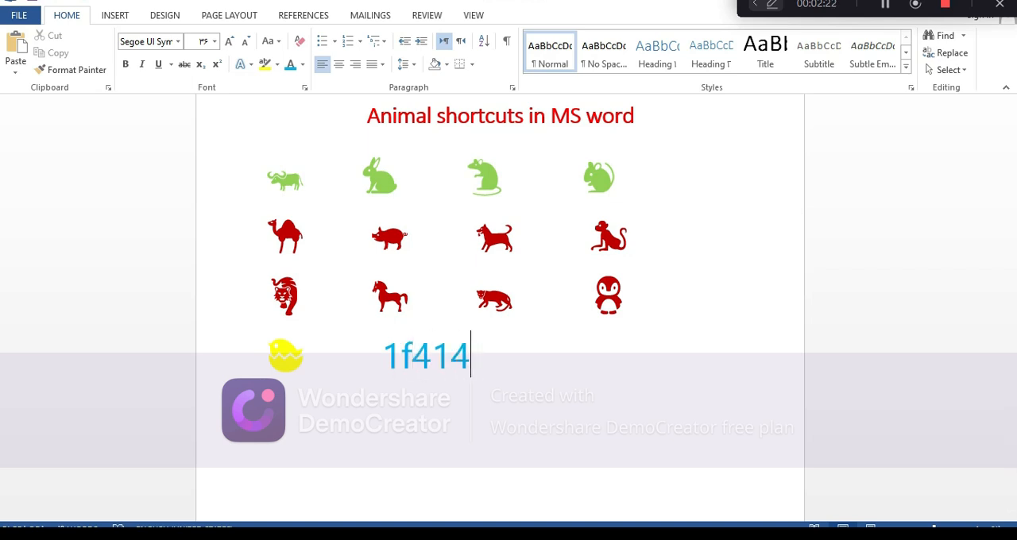
pyautogui.hotkey('alt', 'x')
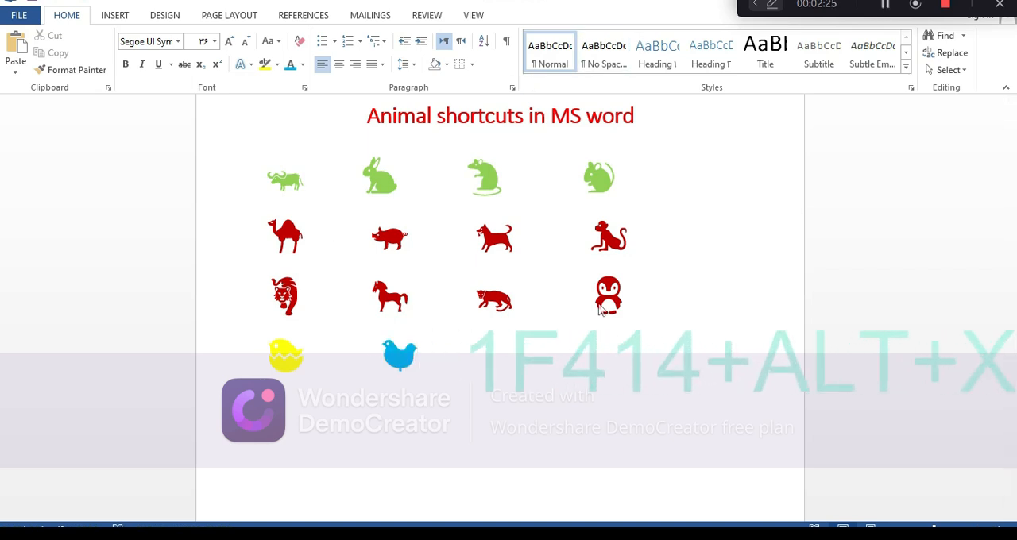
pyautogui.press('Tab')
pyautogui.write('1')
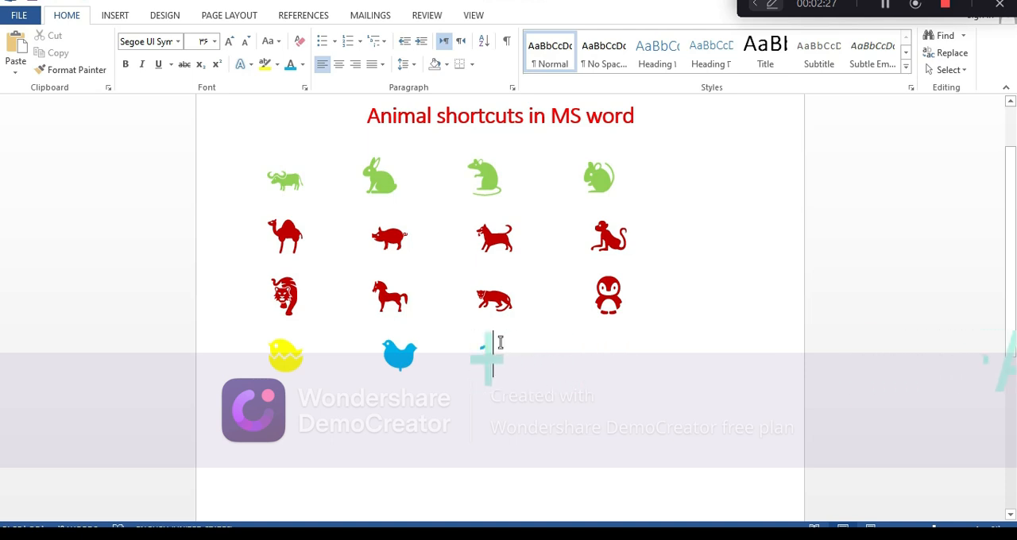
pyautogui.write('f425')
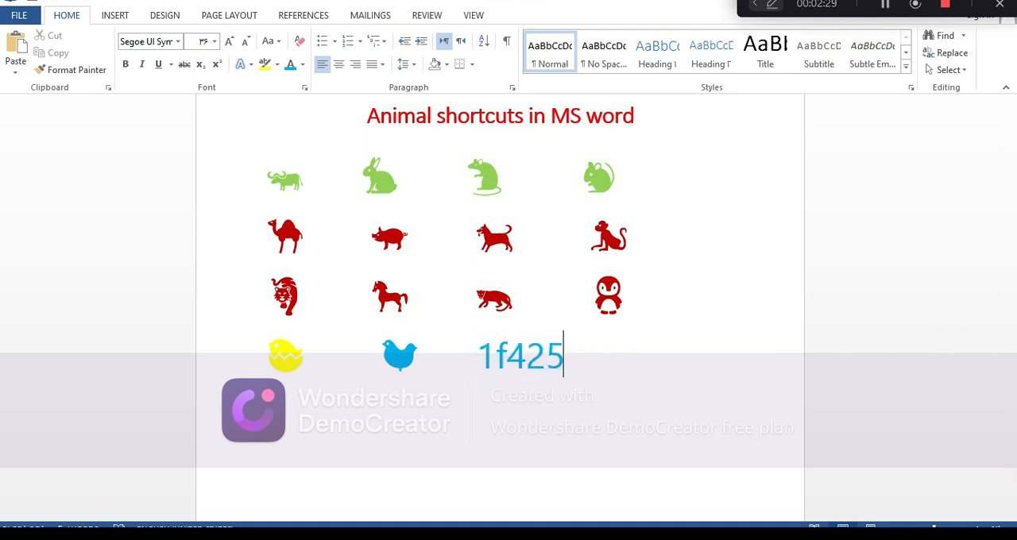
pyautogui.hotkey('alt', 'x')
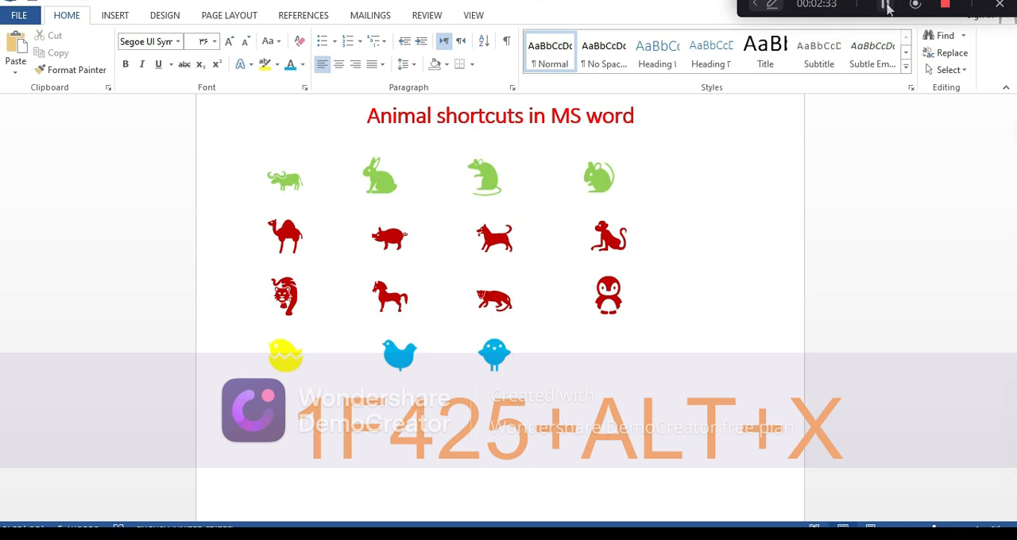
# Step: Finish the fourth row with a crocodile symbol converted from Unicode code 1f40a
pyautogui.click(586, 369)
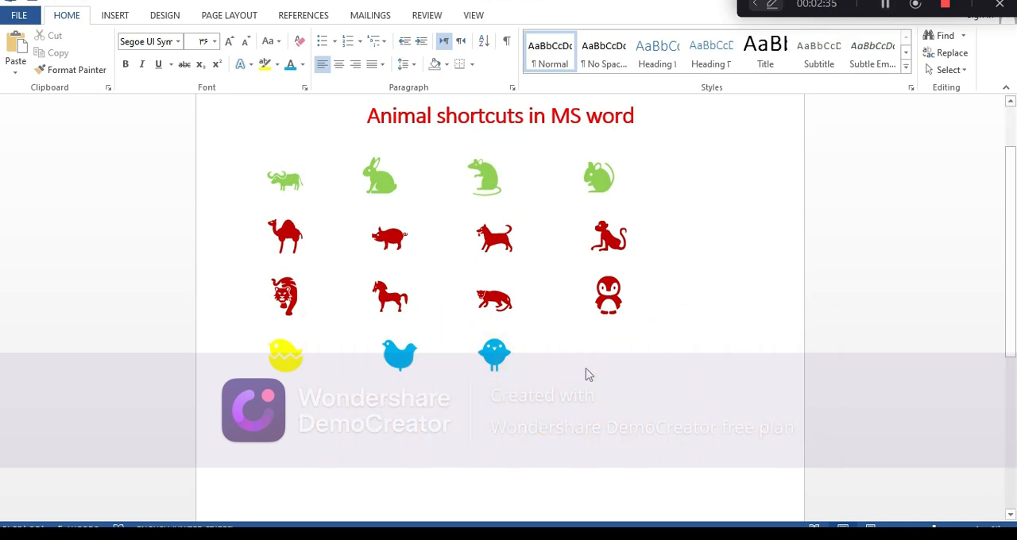
pyautogui.write('1f40a')
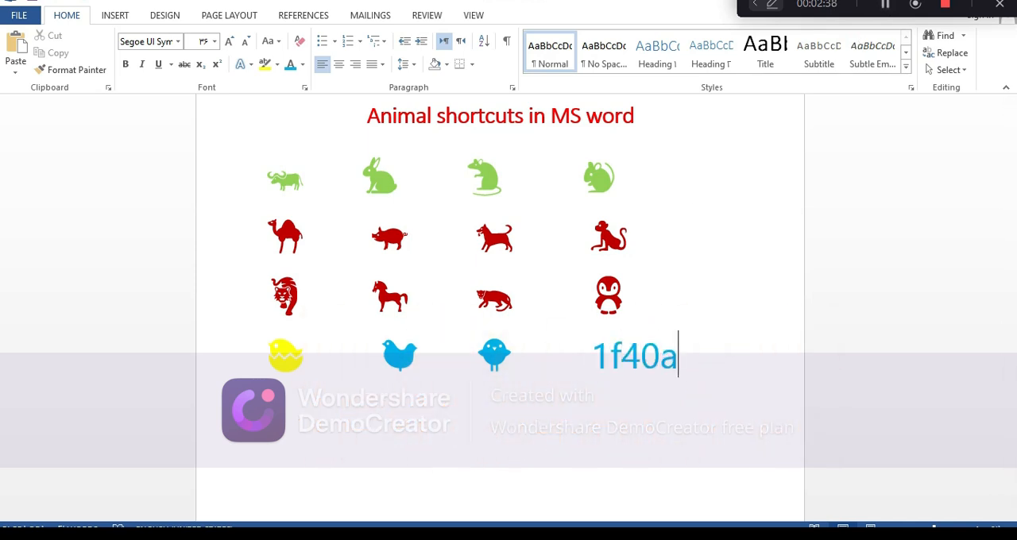
pyautogui.hotkey('alt', 'x')
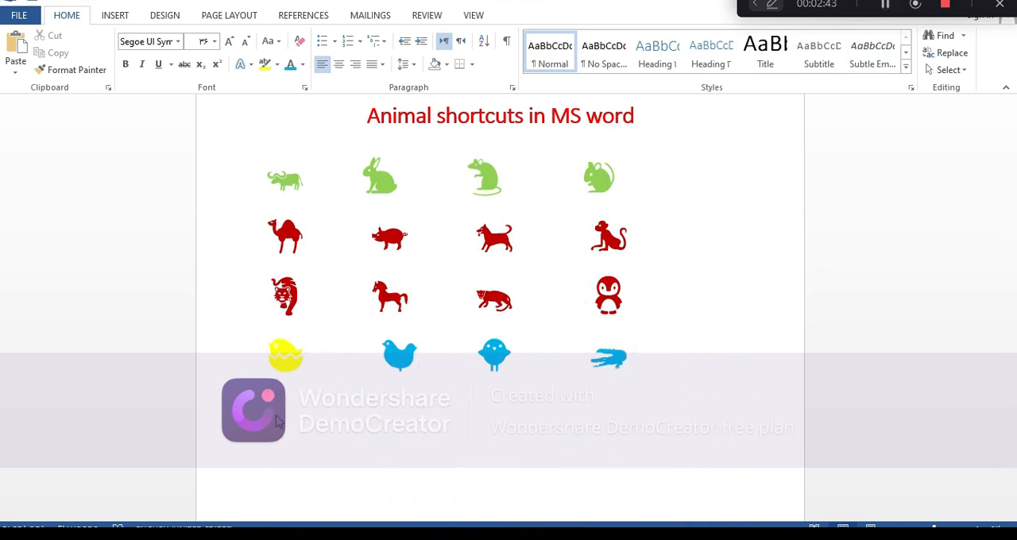
# Step: Begin the fifth row with a snake symbol from Unicode code 1f40d and a snail symbol from code 1f40c
pyautogui.write('1f')
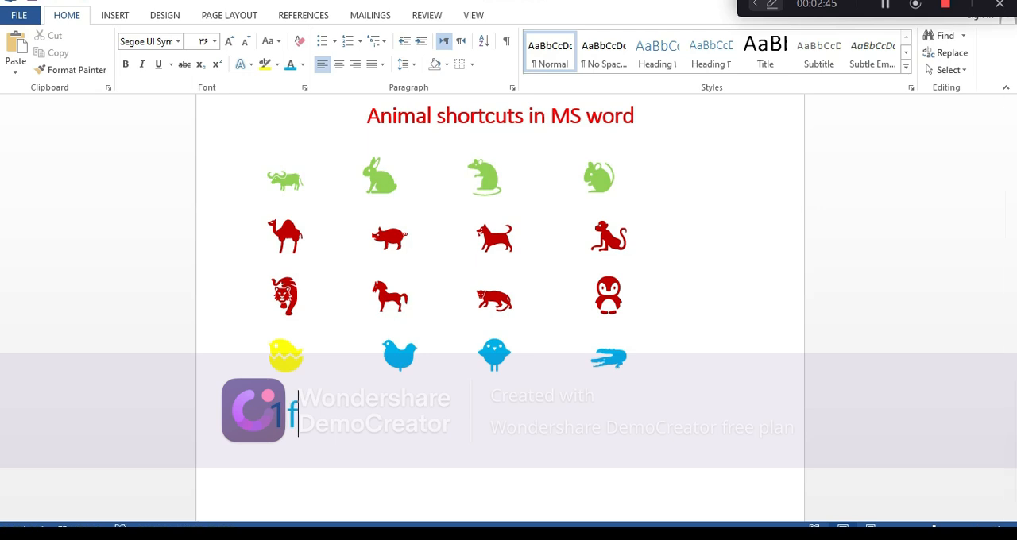
pyautogui.write('40d')
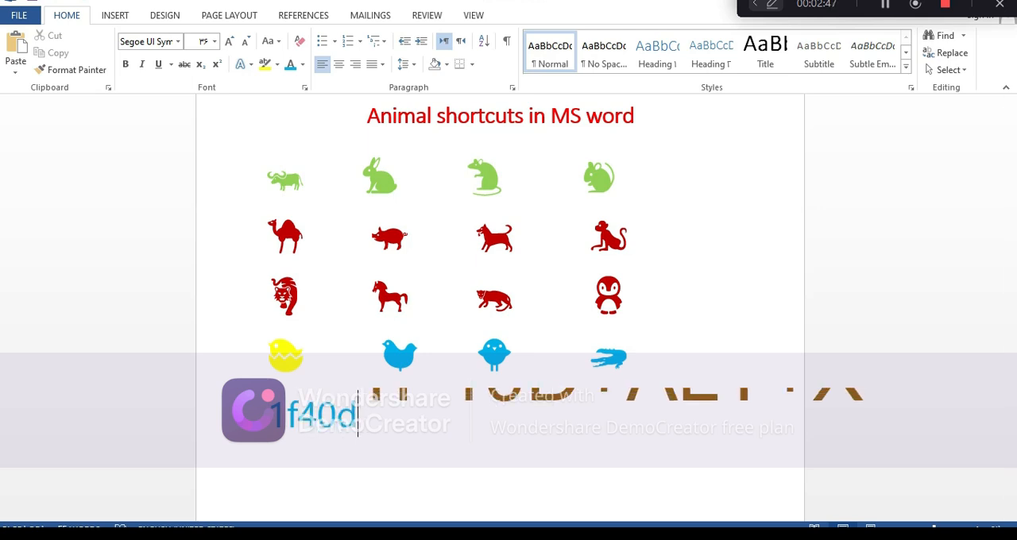
pyautogui.hotkey('alt', 'x')
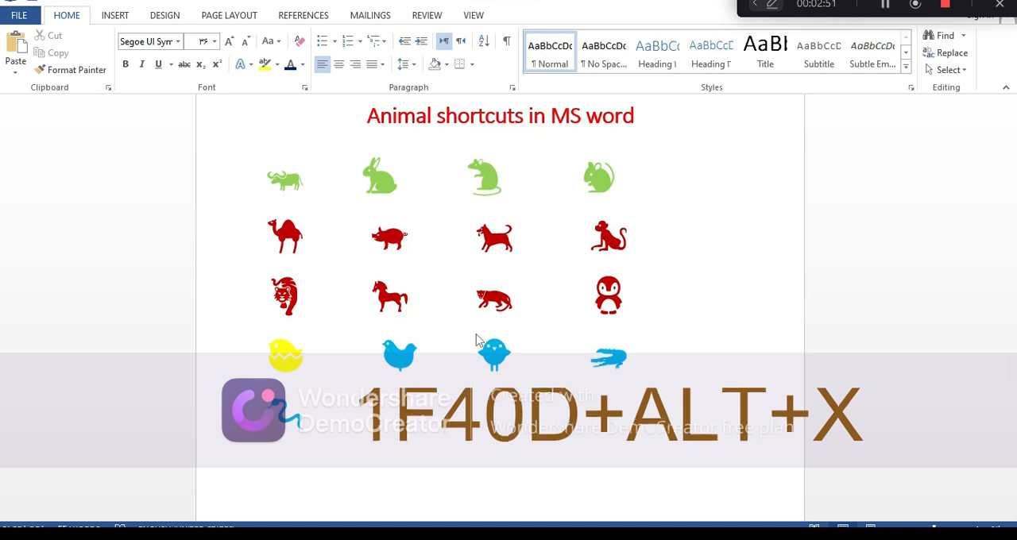
pyautogui.write('1')
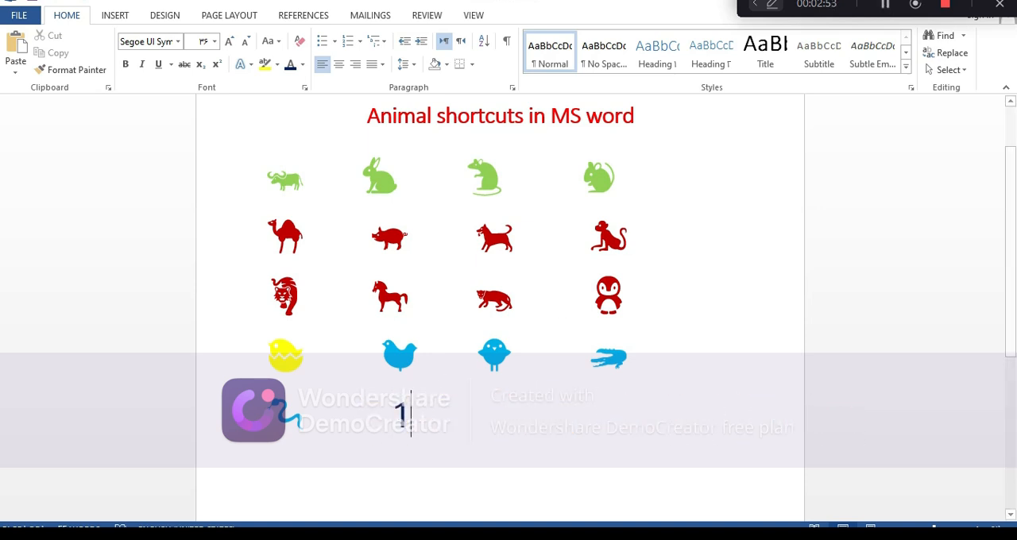
pyautogui.write('f40c')
pyautogui.hotkey('alt', 'x')
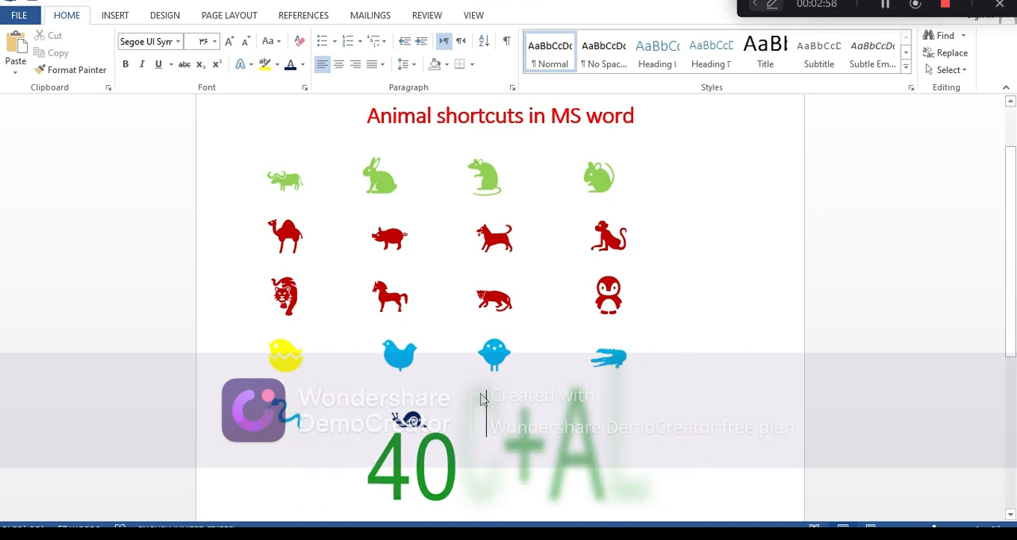
# Step: Complete the fifth row with an ant symbol from Unicode code 1f41c and a honeybee symbol from code 1f41d
pyautogui.write('1f41c')
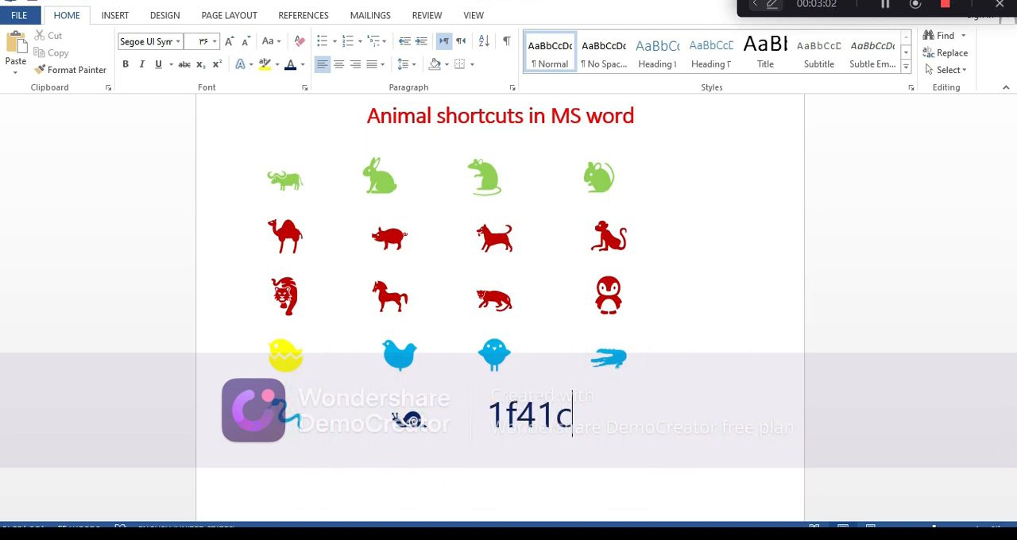
pyautogui.hotkey('alt', 'x')
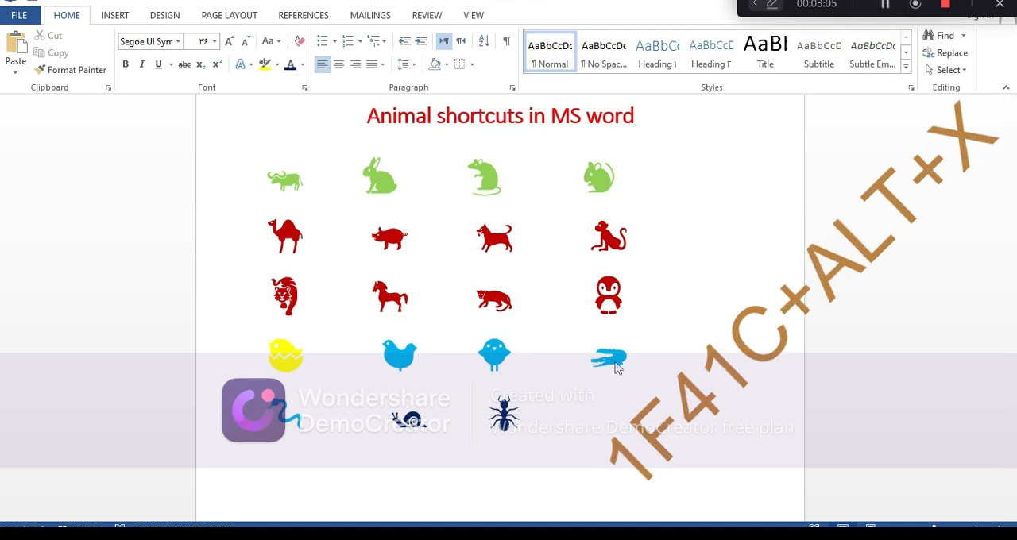
pyautogui.press('Tab')
pyautogui.write('1f')
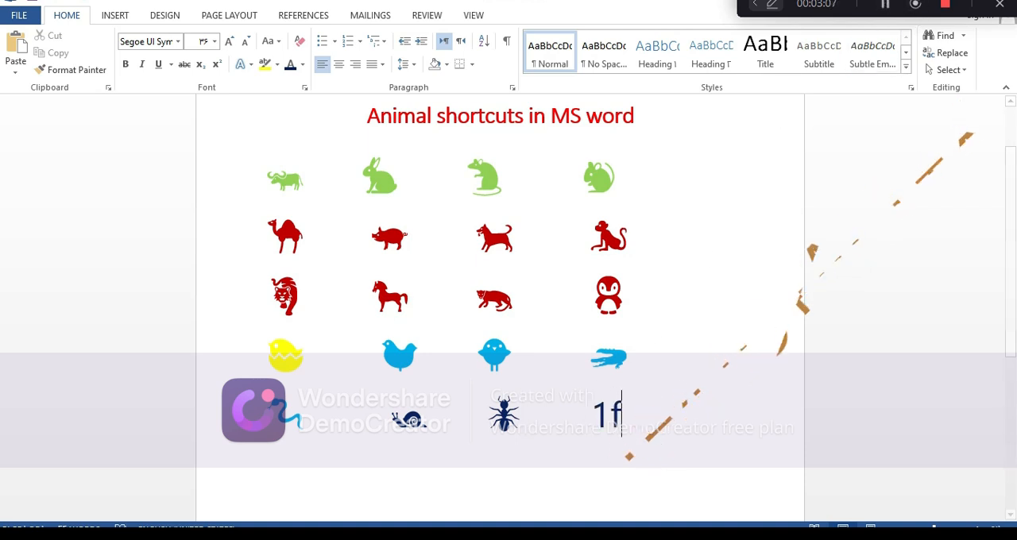
pyautogui.write('41')
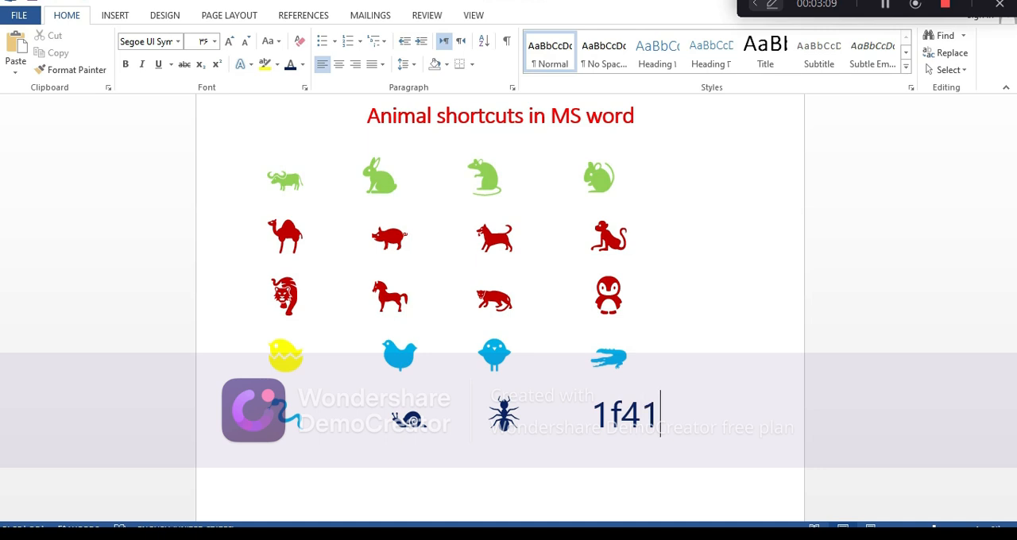
pyautogui.write('d')
pyautogui.hotkey('alt', 'x')
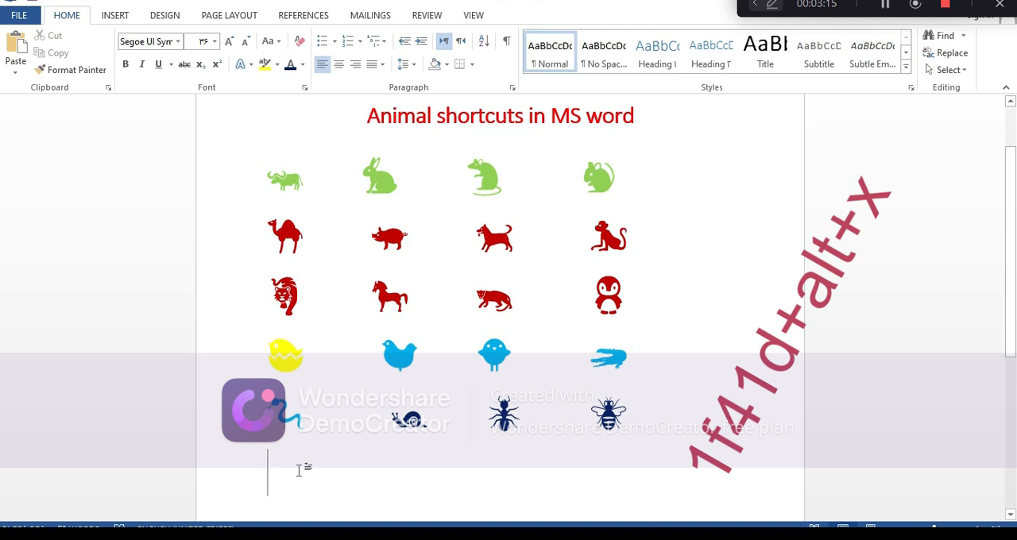
# Step: Begin the sixth row with a fish symbol from Unicode code 1f41f and a koala symbol from code 1f428
pyautogui.write('1f')
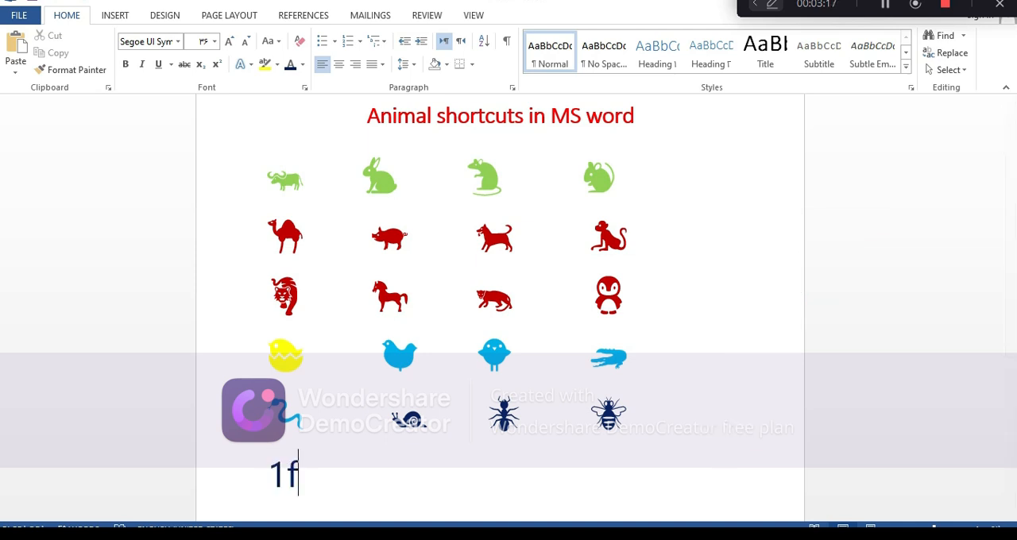
pyautogui.write('41f')
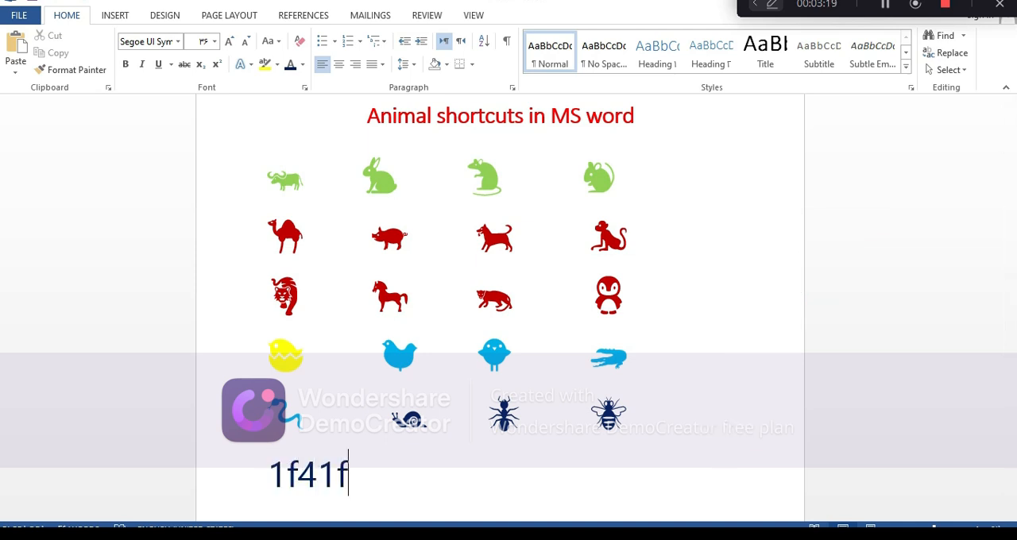
pyautogui.hotkey('alt', 'x')
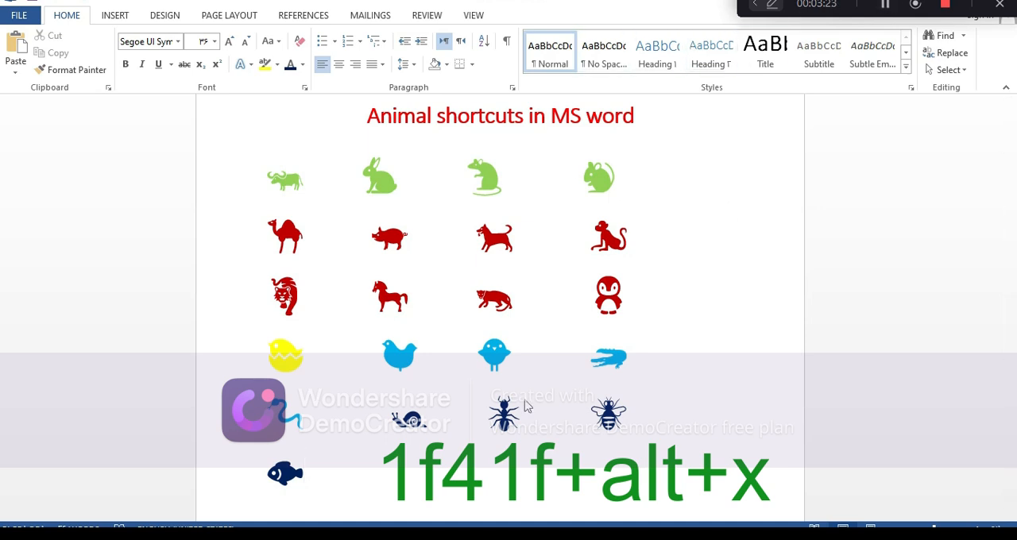
pyautogui.write('1')
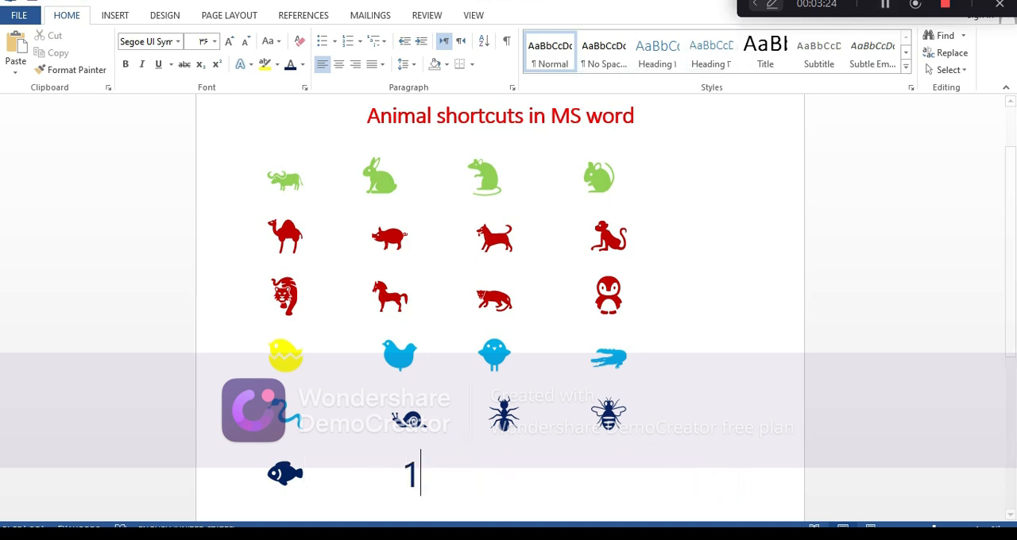
pyautogui.write('f428')
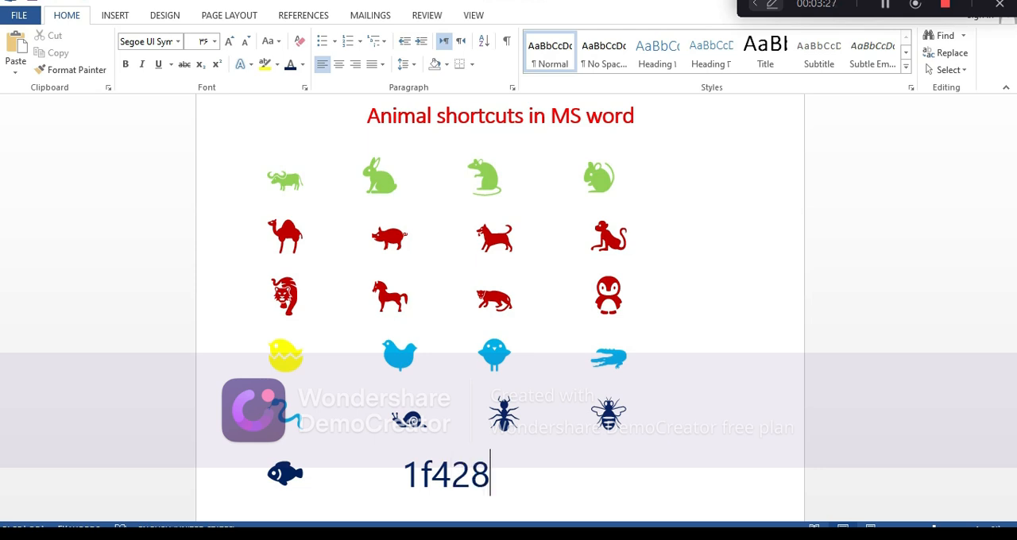
pyautogui.hotkey('alt', 'x')
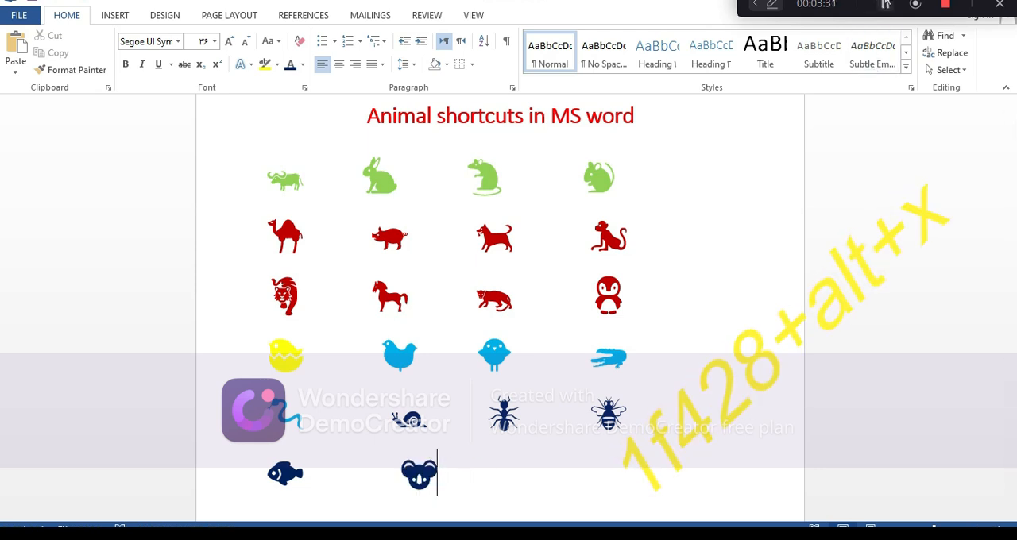
# Step: Complete the sixth row with a boar symbol from Unicode code 1f417 and an elephant symbol from code 1f418
pyautogui.click(496, 451)
pyautogui.write('1f417')
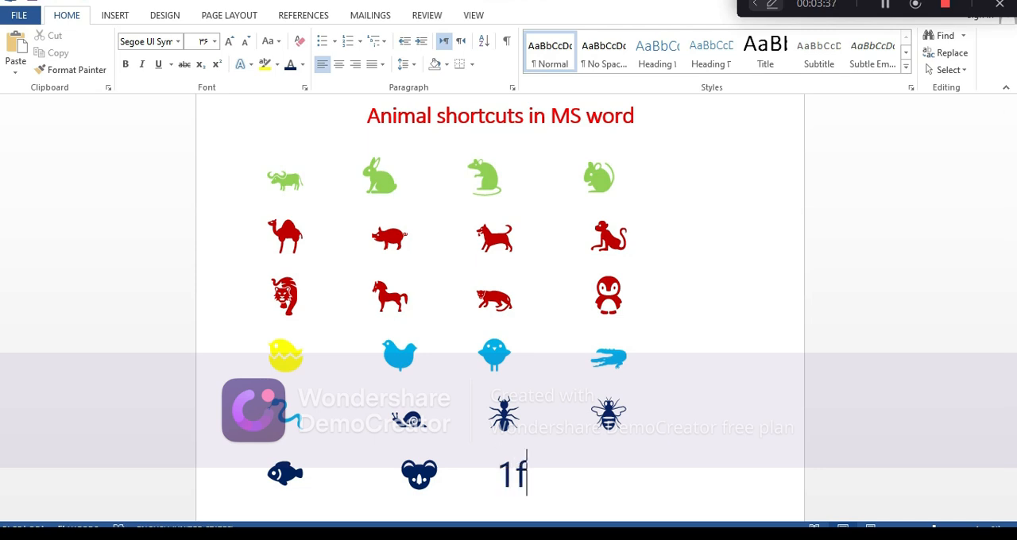
pyautogui.hotkey('alt', 'x')
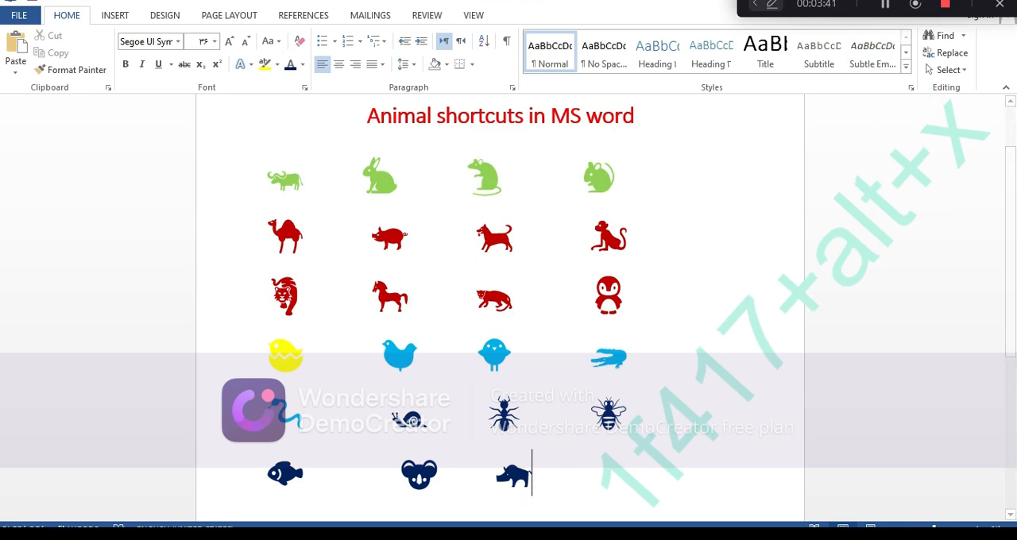
pyautogui.click(605, 468)
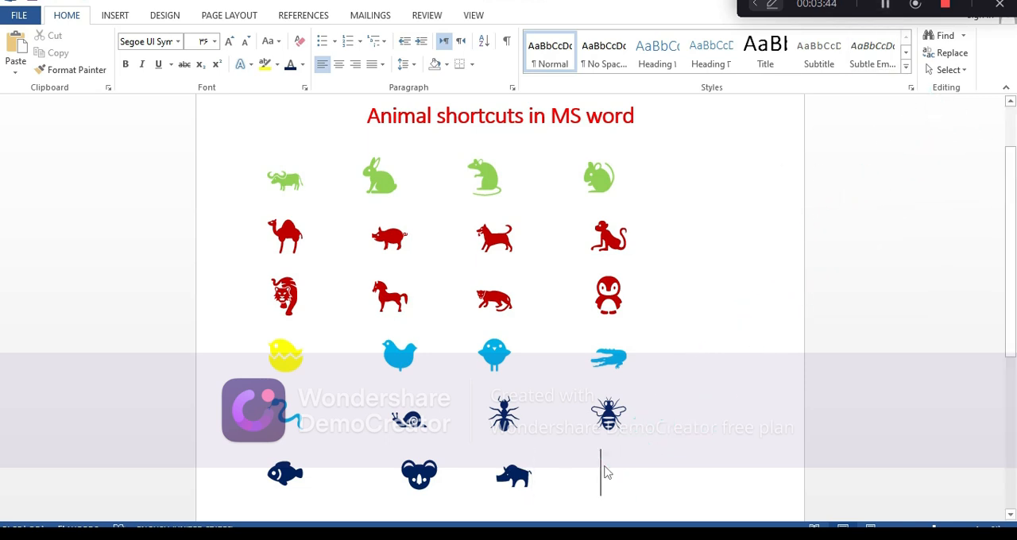
pyautogui.write('1f418')
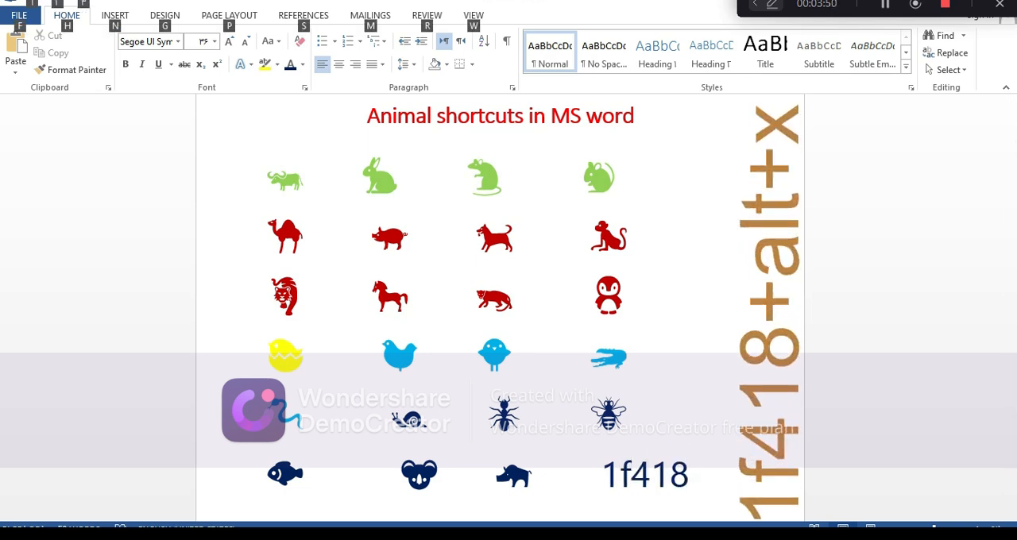
pyautogui.hotkey('alt', 'x')
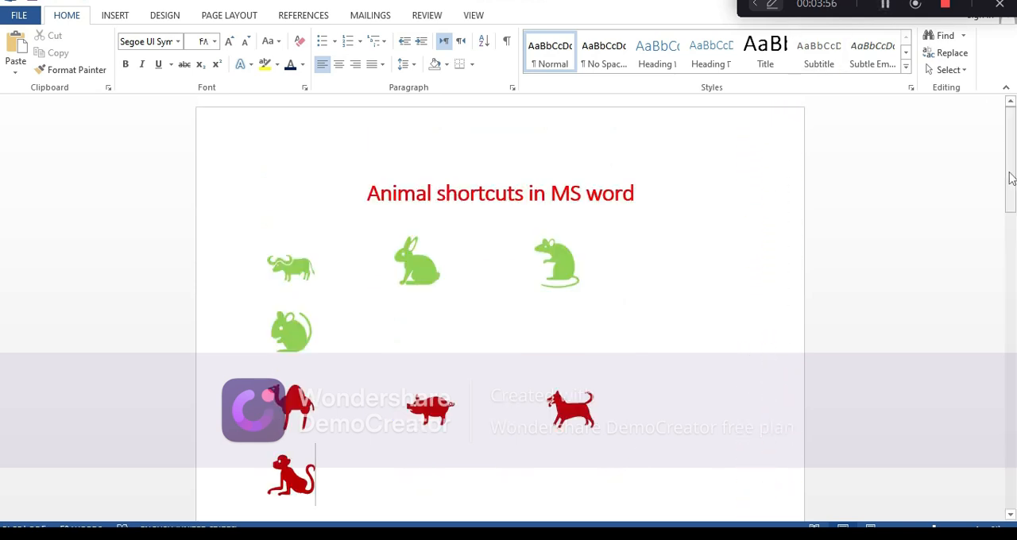
pyautogui.moveTo(1011, 182); pyautogui.dragTo(1014, 369)
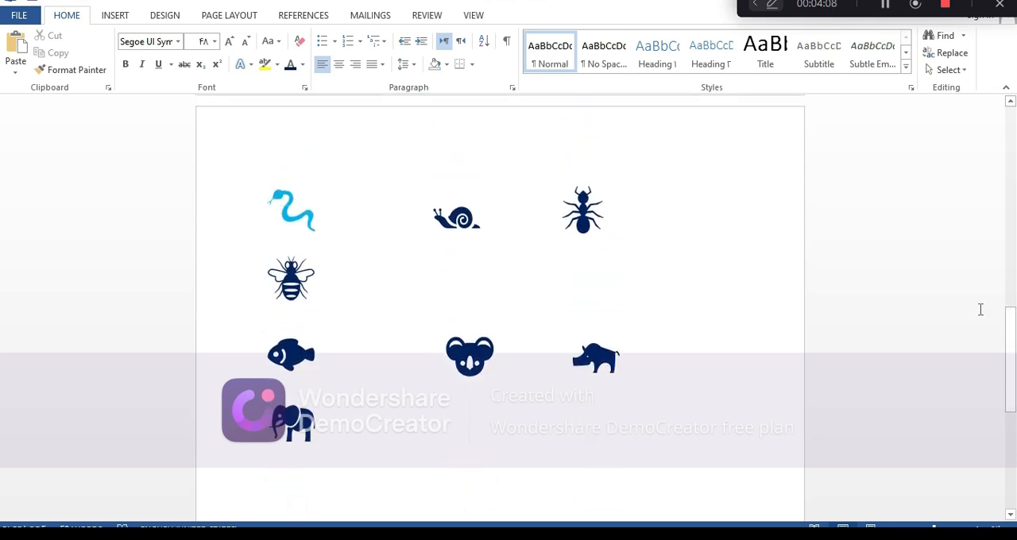